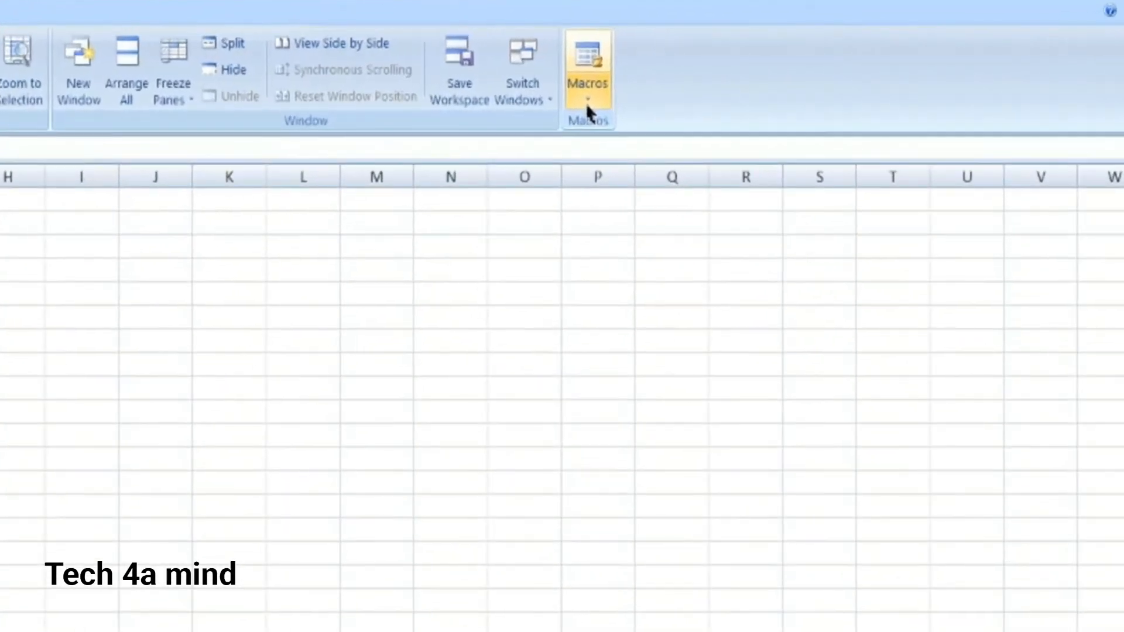
Start recording a macro with the shortcut letter m, stored in This Workbook.
left_click(587, 112)
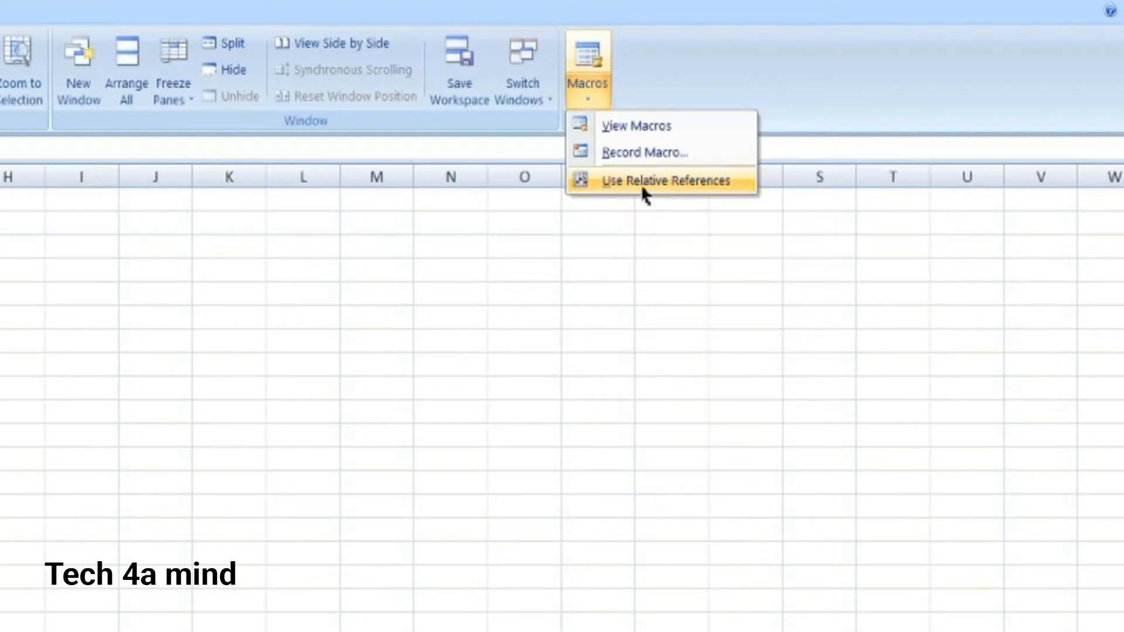
left_click(606, 160)
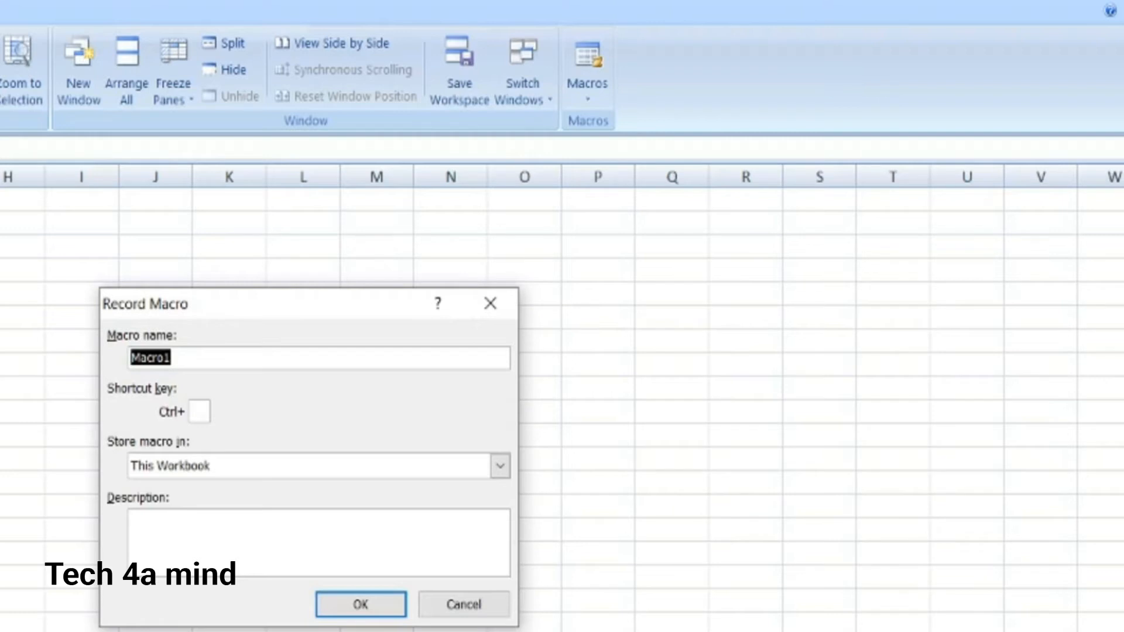
left_click(200, 412)
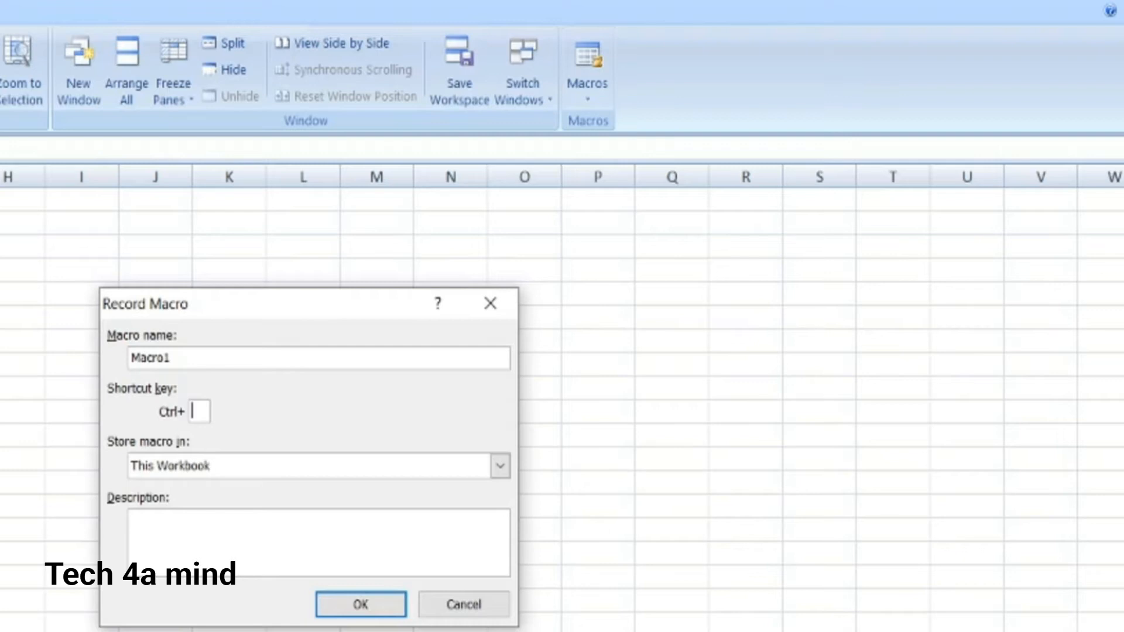
type("m")
left_click(499, 467)
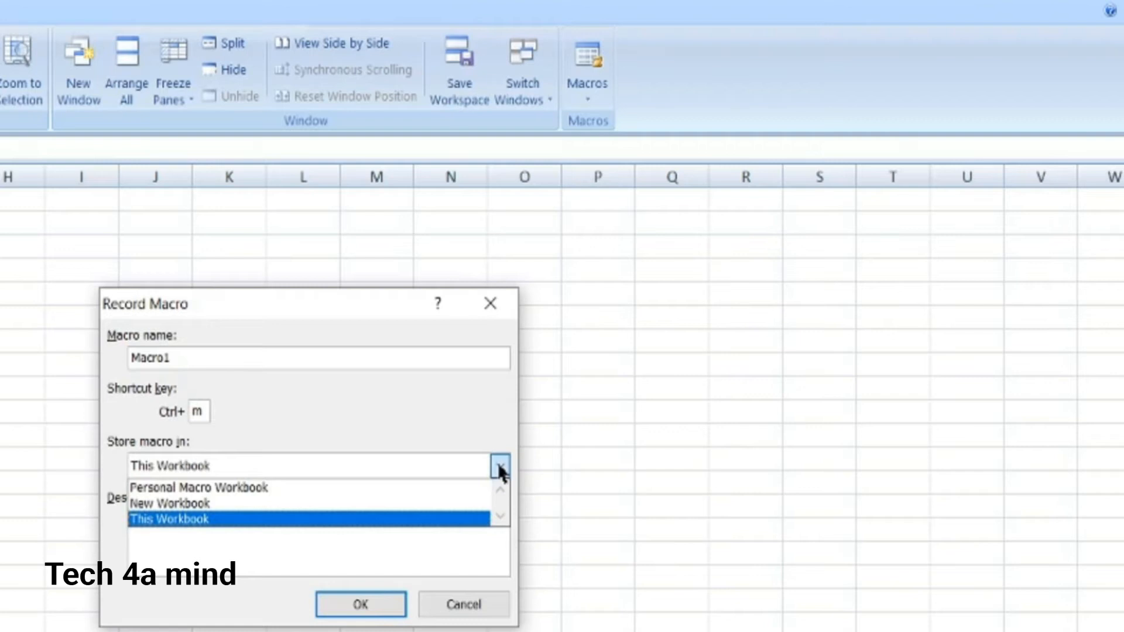
left_click(421, 520)
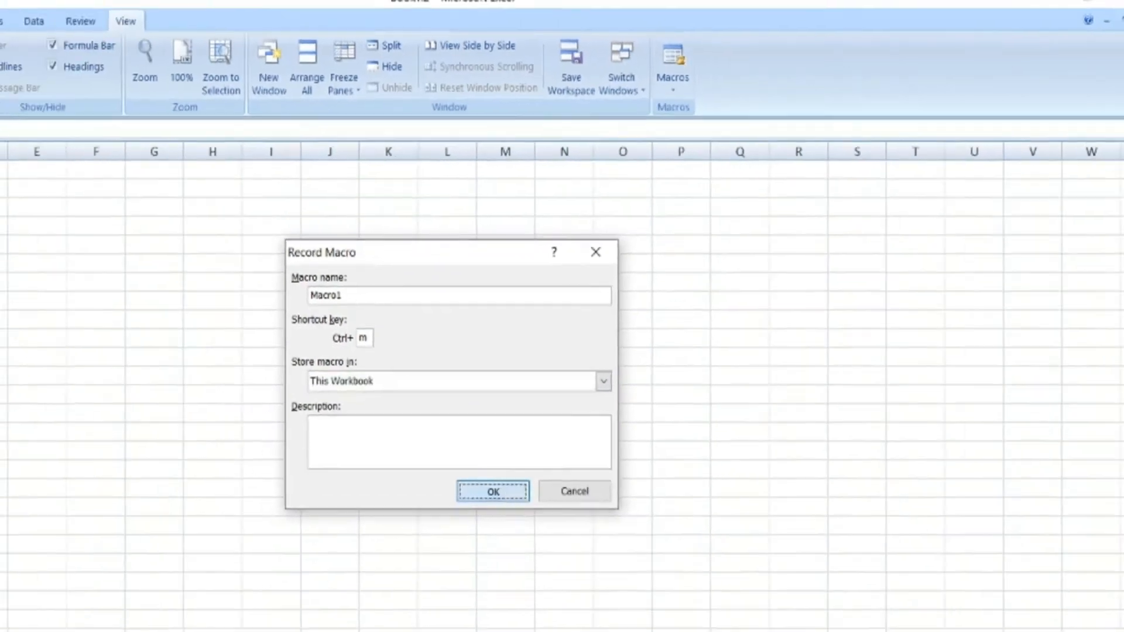
left_click(377, 597)
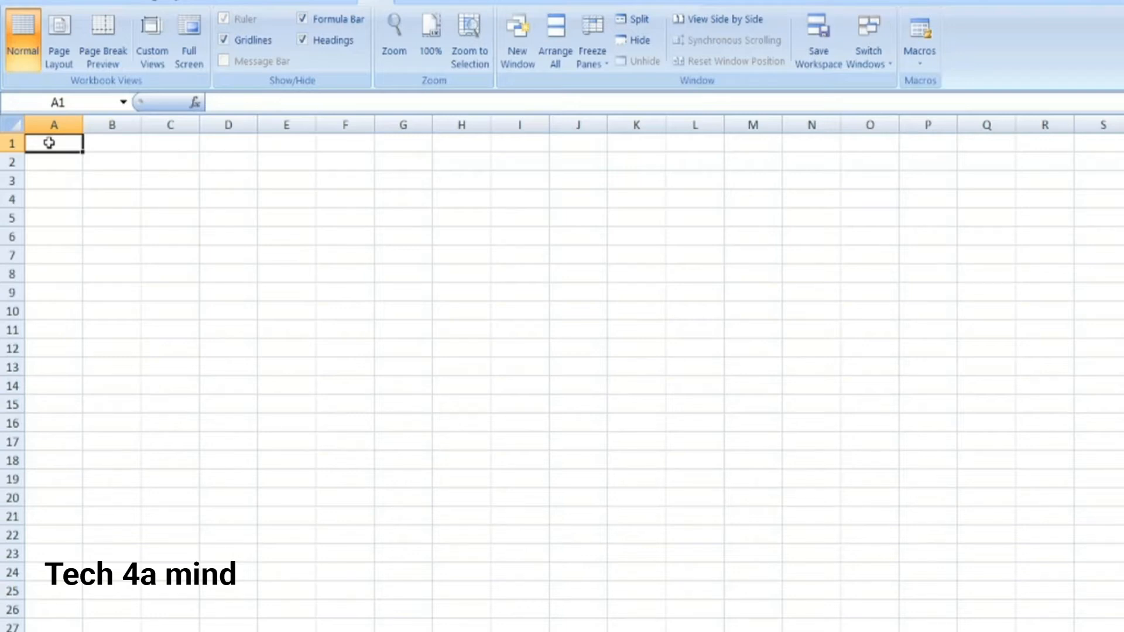
Apply All Borders to the cell range A1:D6.
left_click_drag(48, 143, 230, 234)
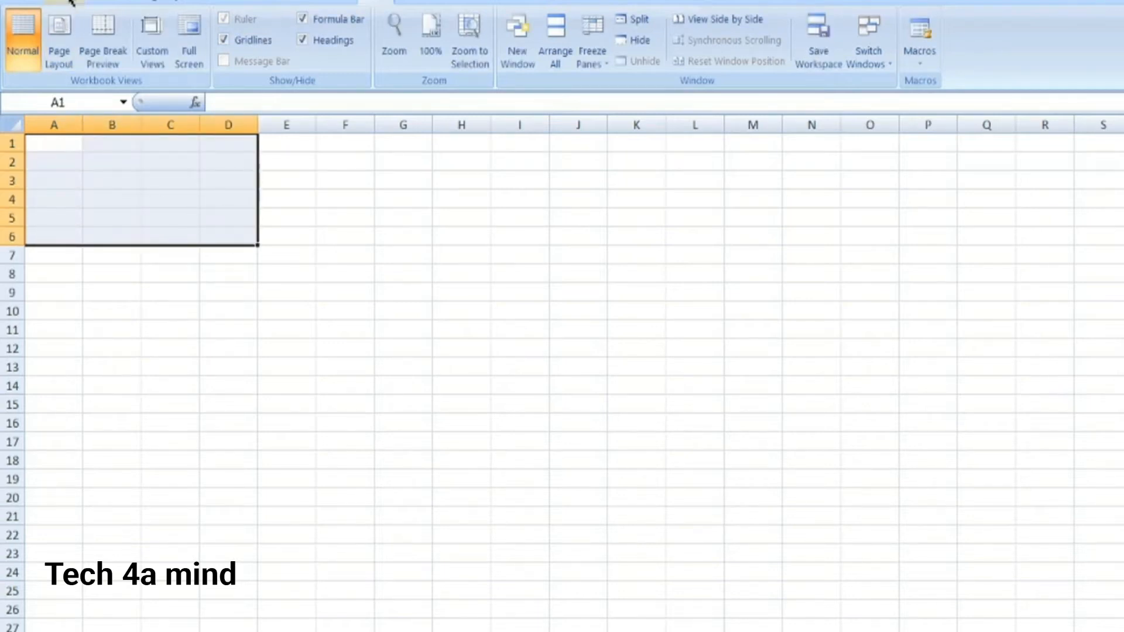
left_click(72, 3)
left_click(227, 55)
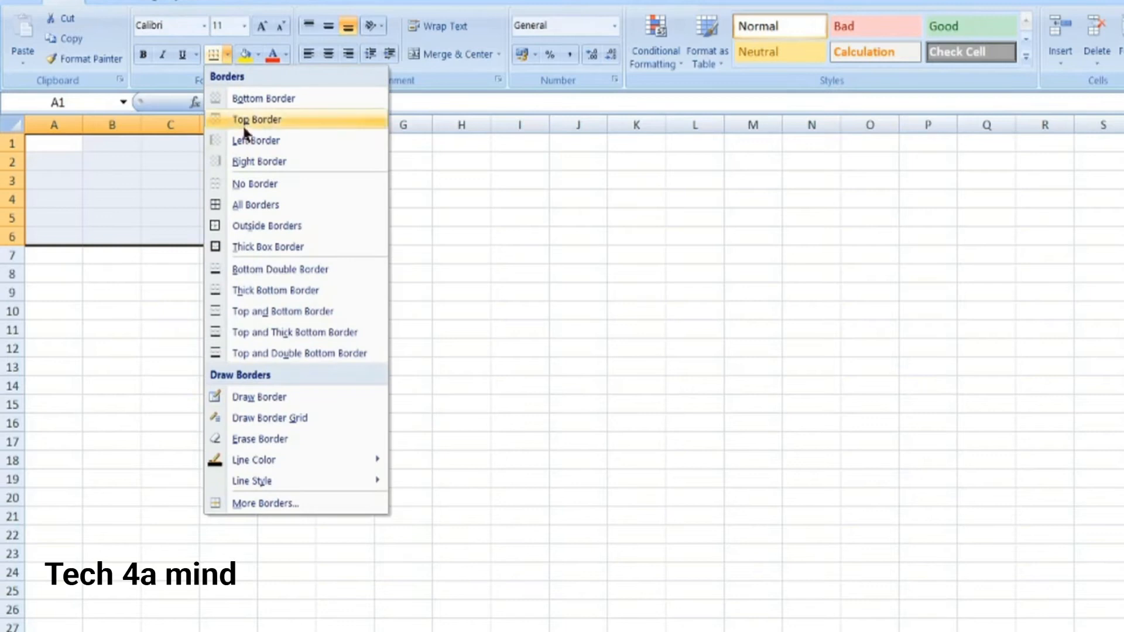
left_click(237, 205)
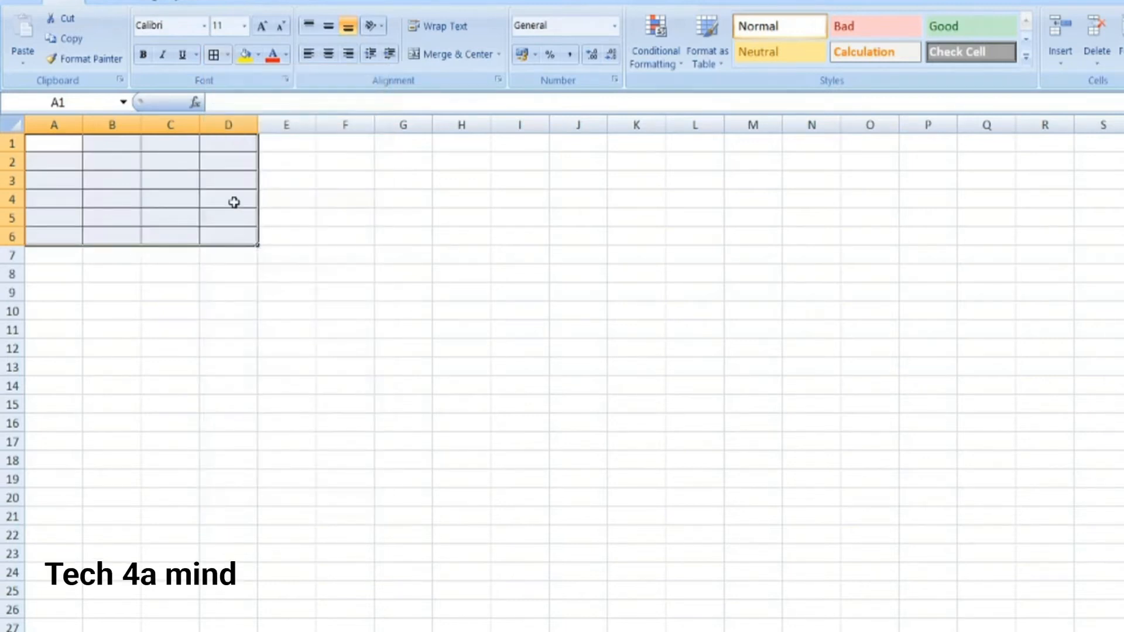
Increase the font size of the bordered range A1:D6 to 20.
left_click(265, 27)
left_click(263, 28)
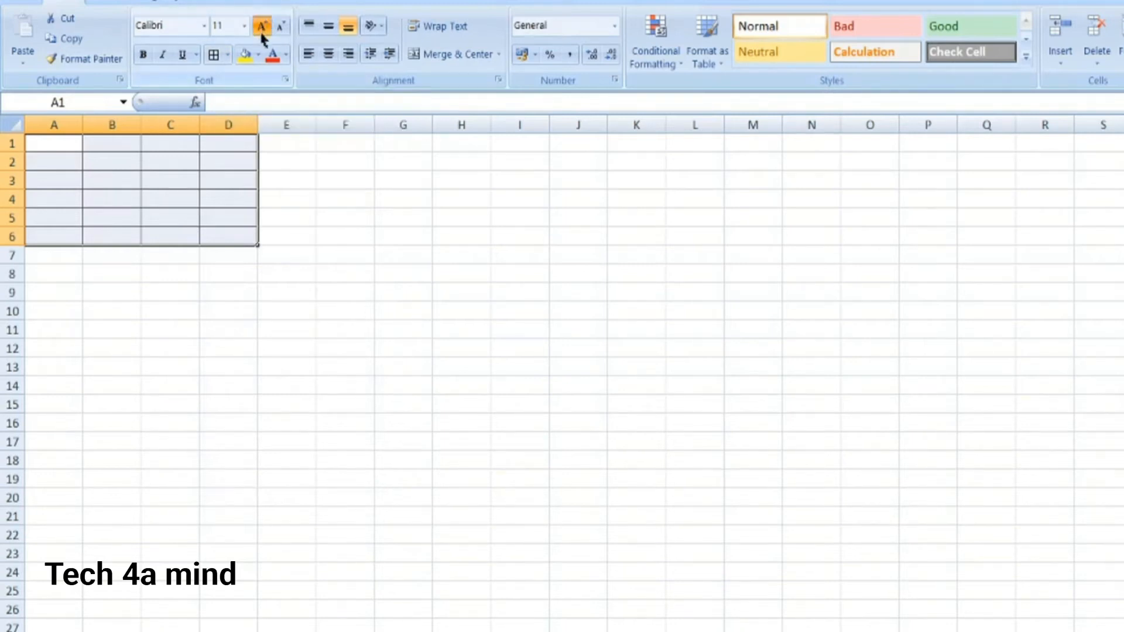
left_click(262, 33)
left_click(262, 34)
left_click(262, 33)
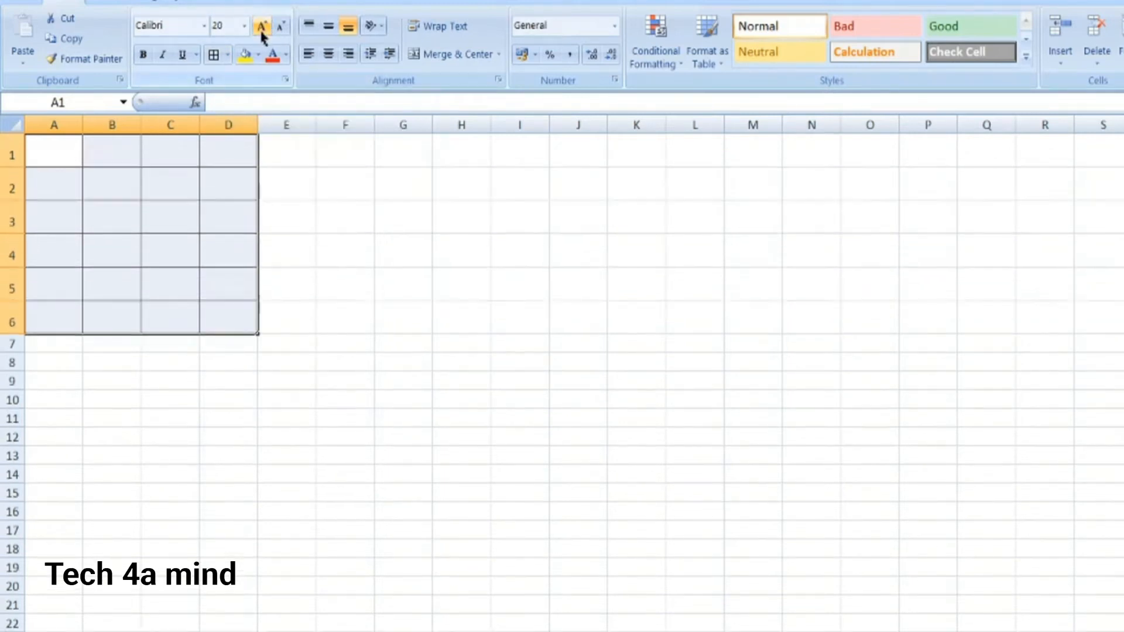
left_click(278, 160)
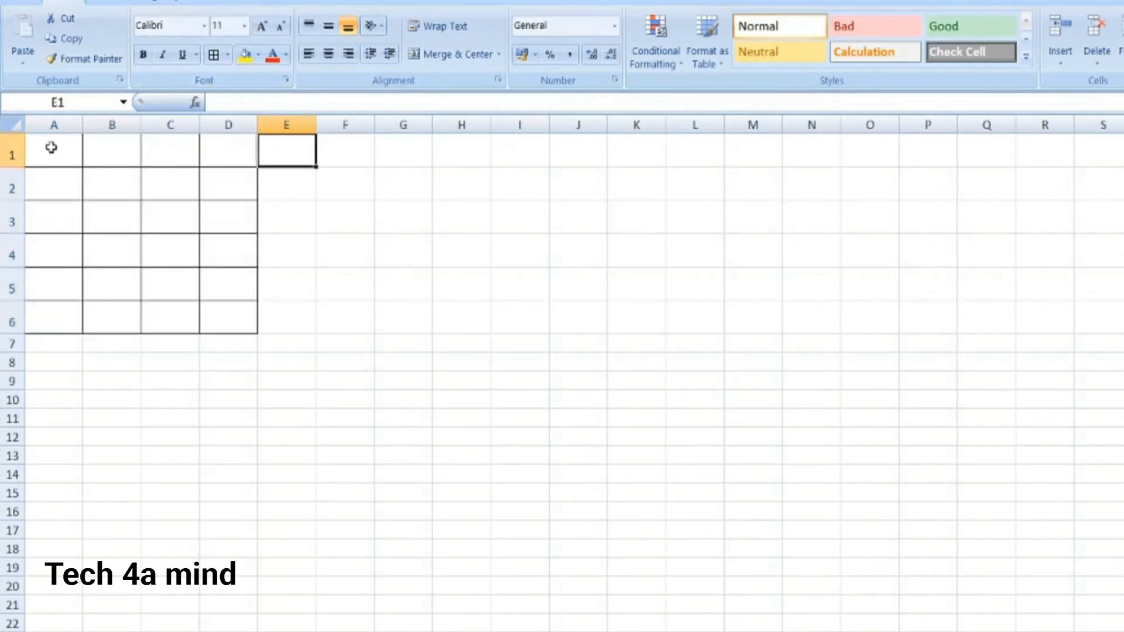
Fill the table's header cells A1:D1 with yellow and finish with cell D6 selected.
left_click(51, 147)
left_click_drag(51, 147, 231, 140)
left_click(245, 55)
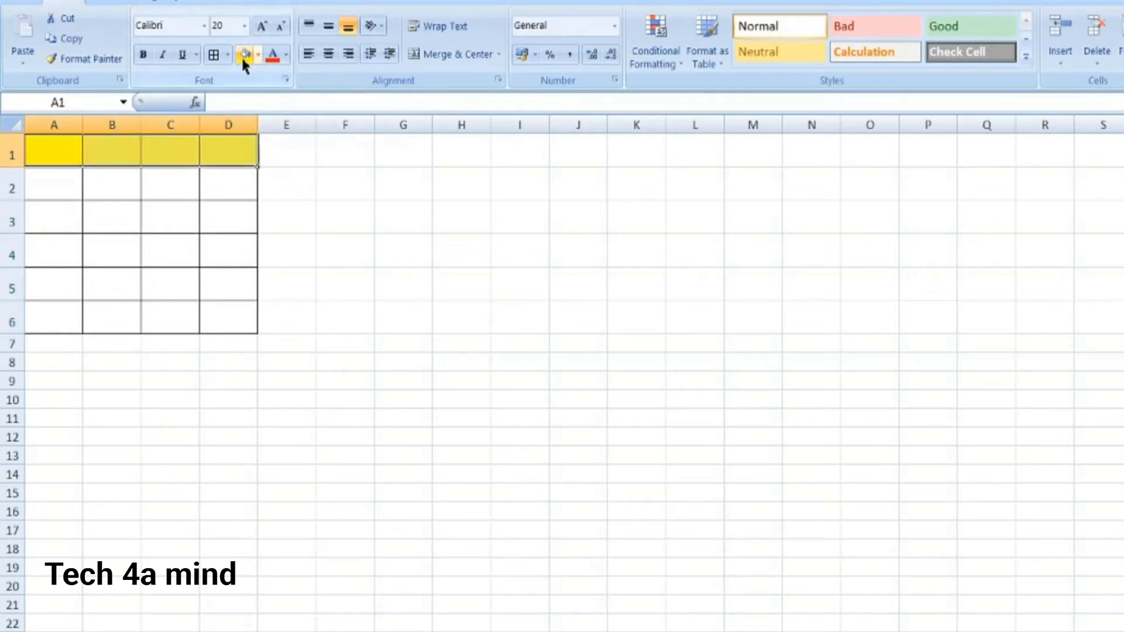
left_click(225, 322)
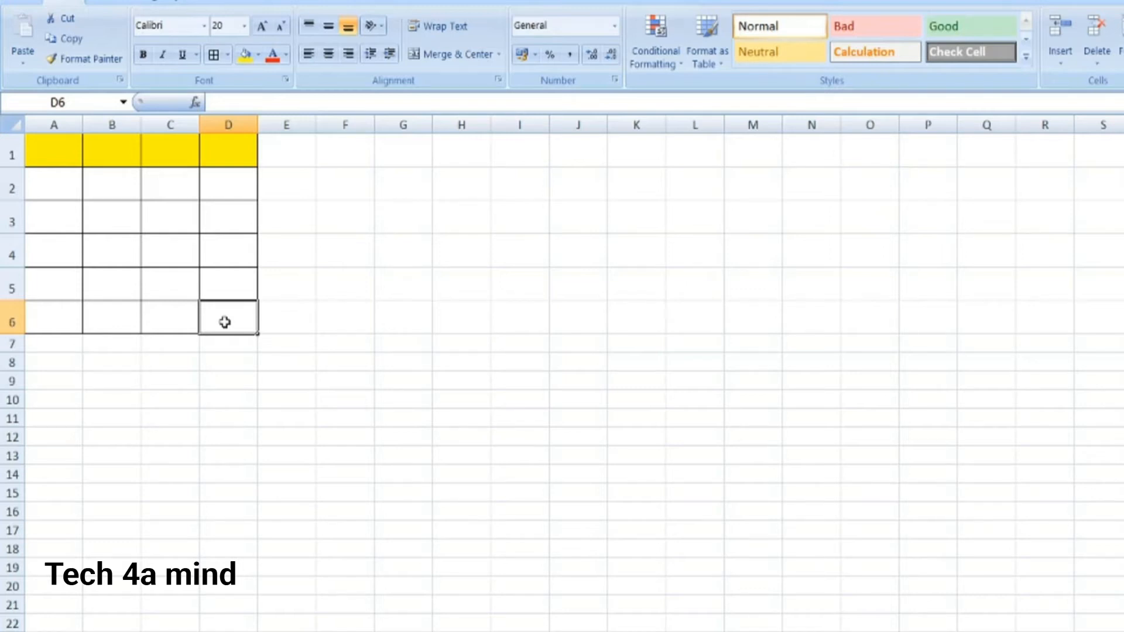
Stop recording the macro.
left_click(370, 5)
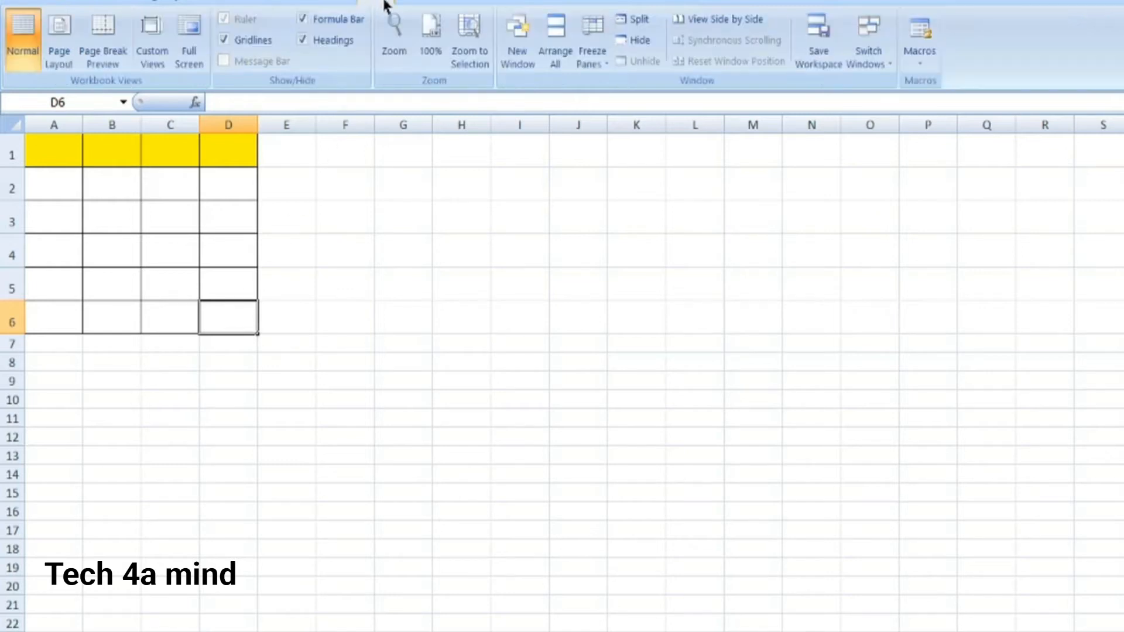
left_click(919, 61)
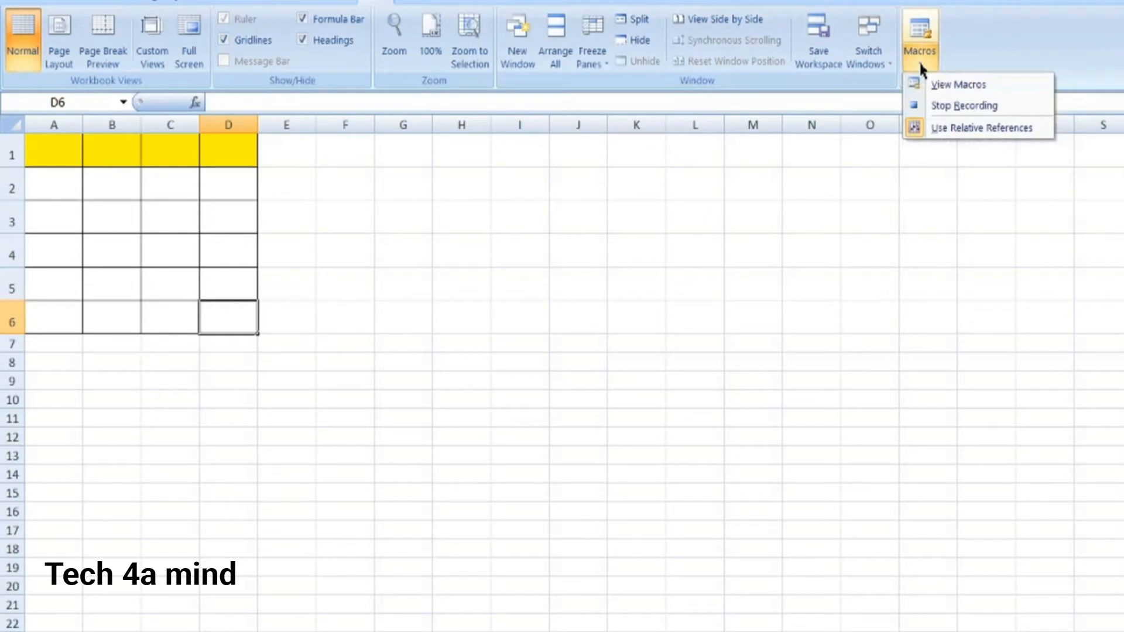
left_click(931, 104)
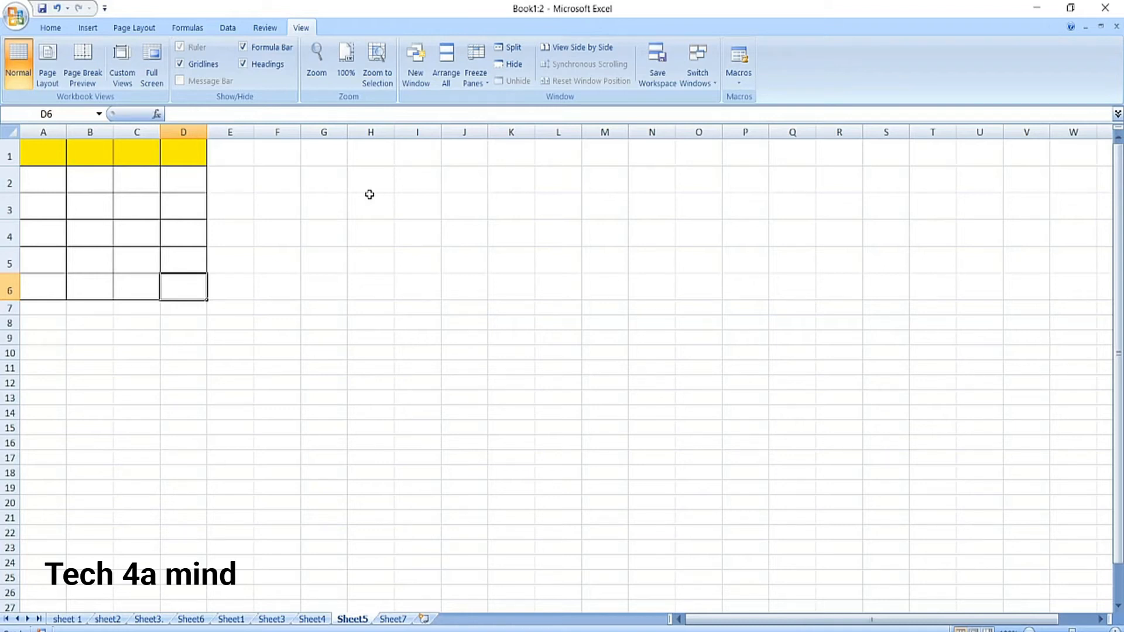
Run Macro1 from cell F1 to create a second formatted table.
left_click(287, 158)
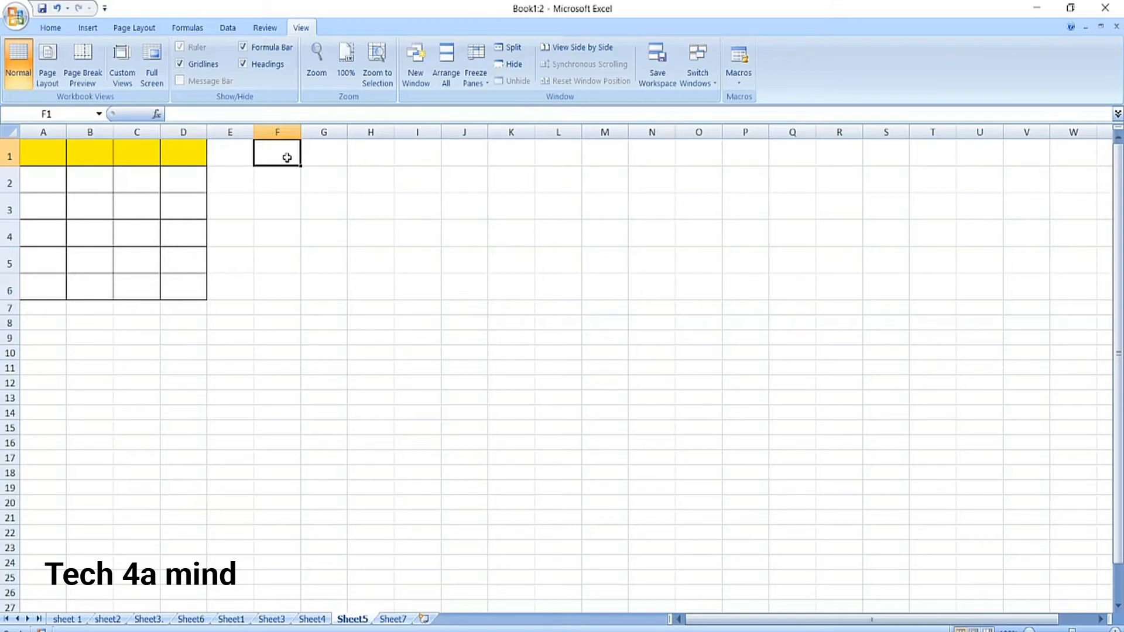
left_click(743, 84)
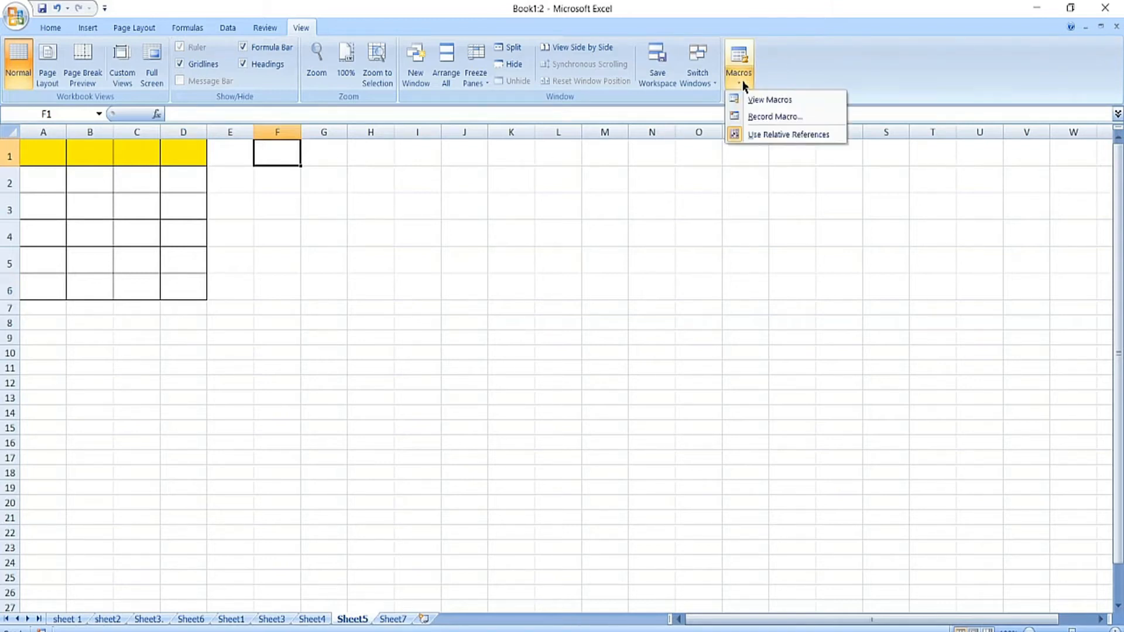
left_click(767, 103)
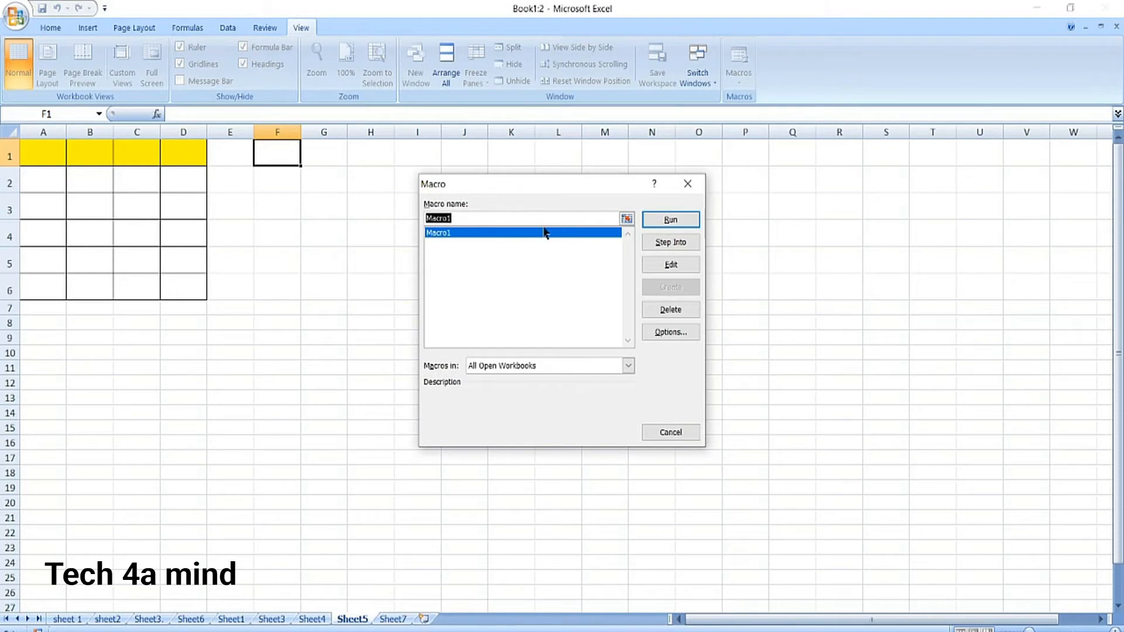
left_click(669, 220)
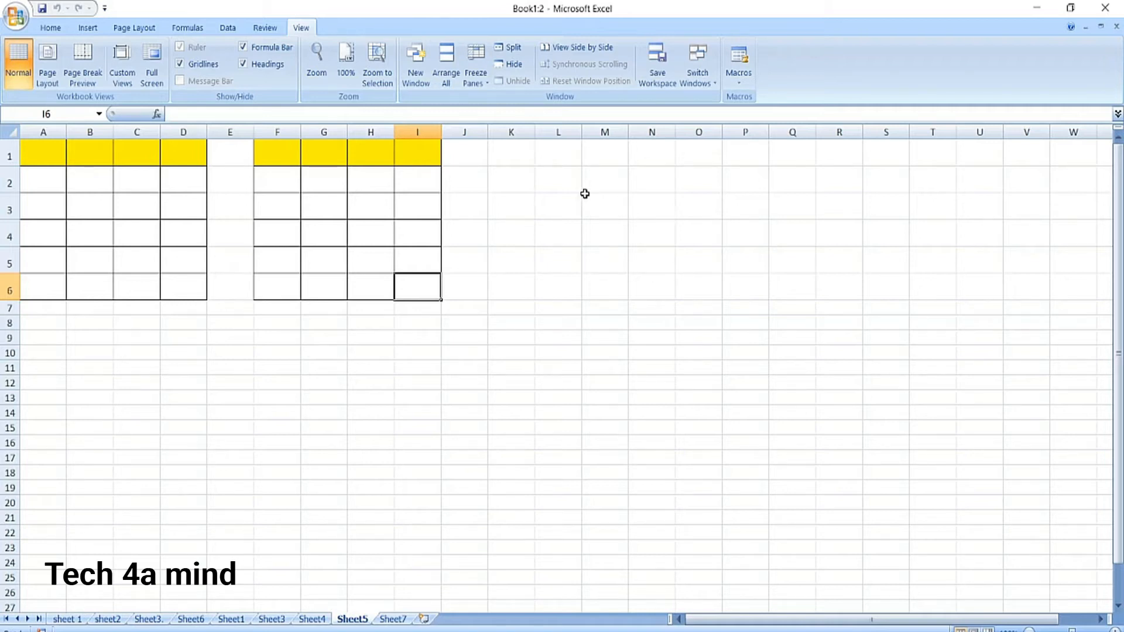
Run Macro1 from cell K1, and again from cell P1 using its assigned shortcut.
left_click(511, 156)
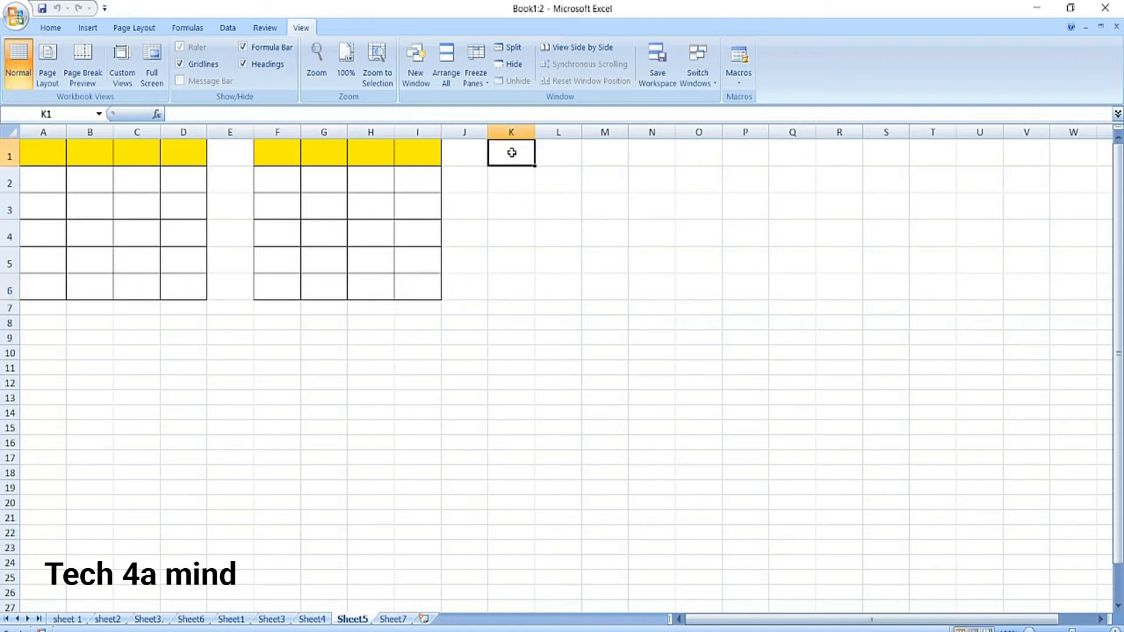
left_click(742, 88)
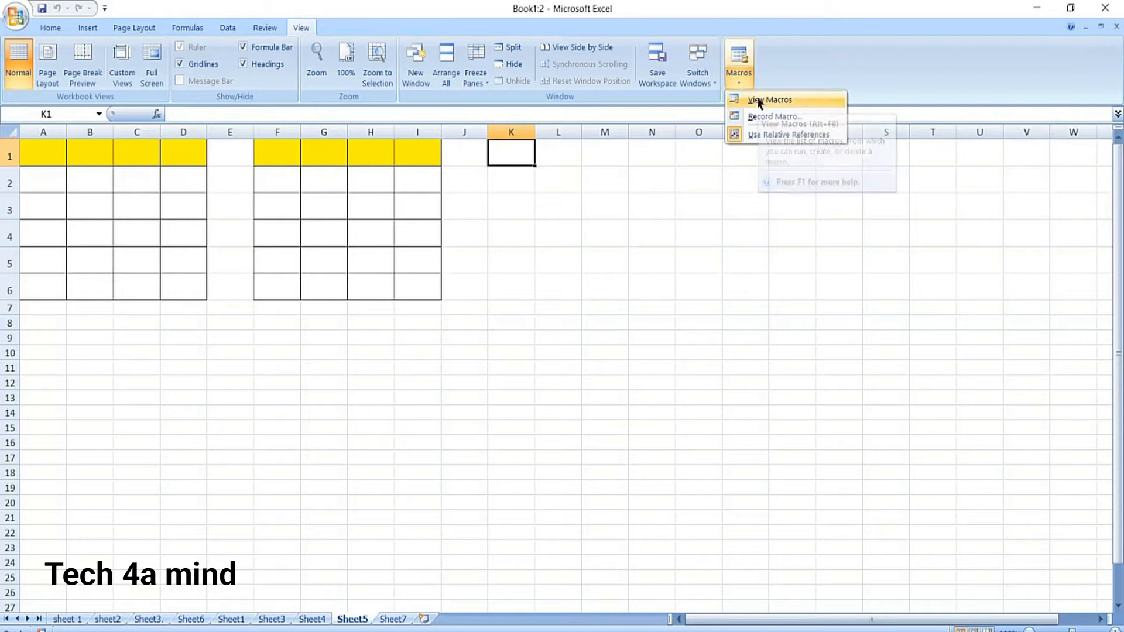
left_click(756, 100)
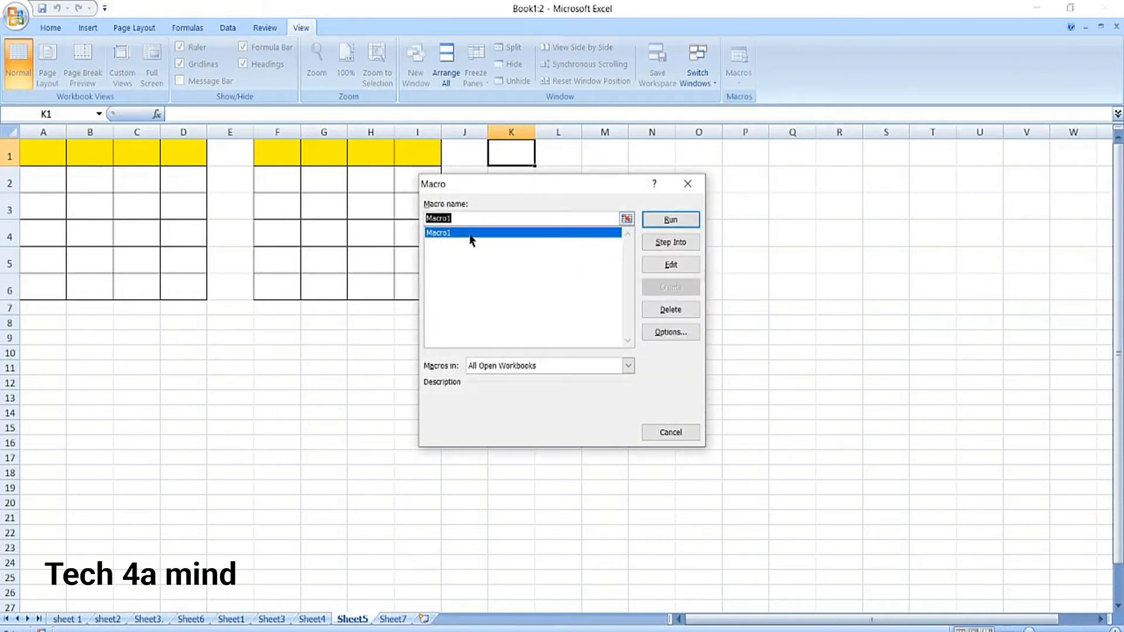
left_click(671, 219)
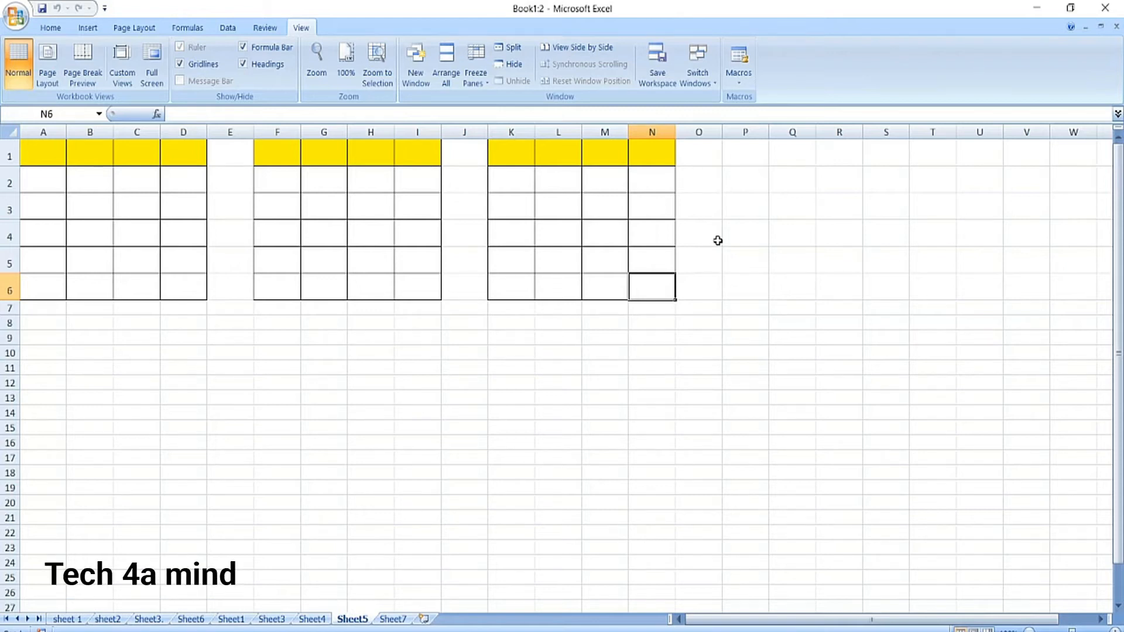
left_click(753, 151)
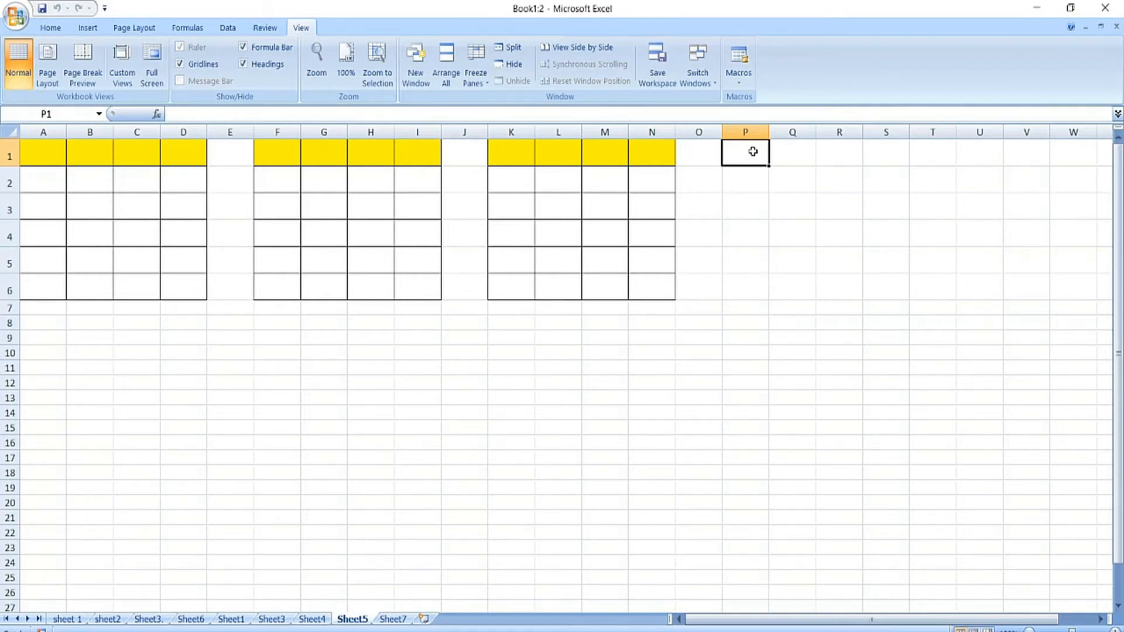
key("ctrl+q")
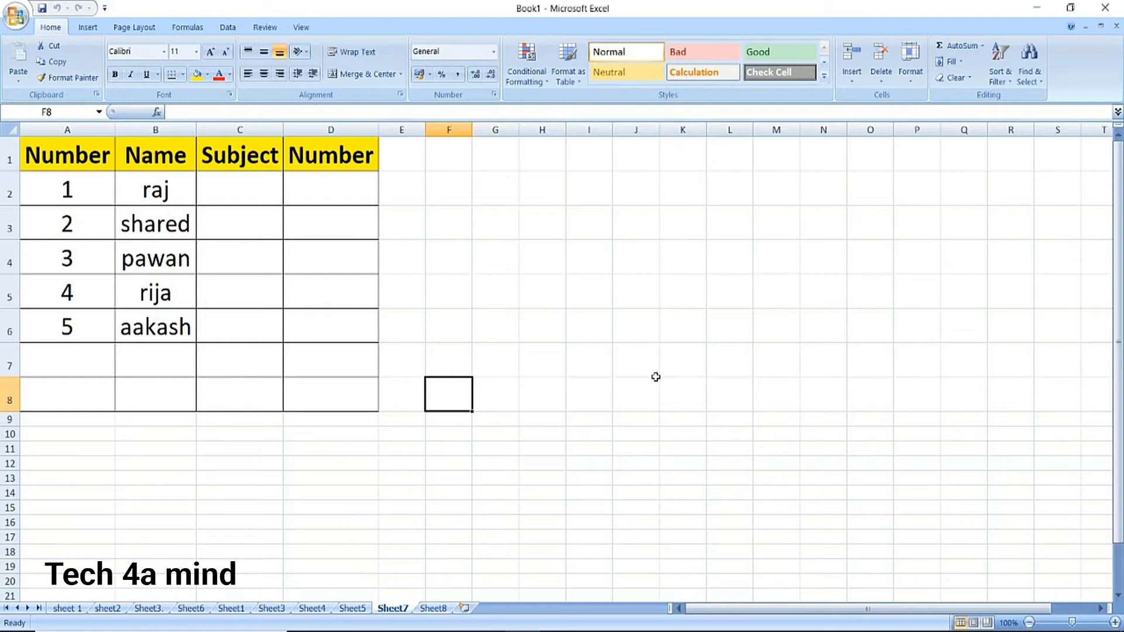
Select cell A2 on Sheet7 and turn on relative references for macro recording.
left_click(301, 27)
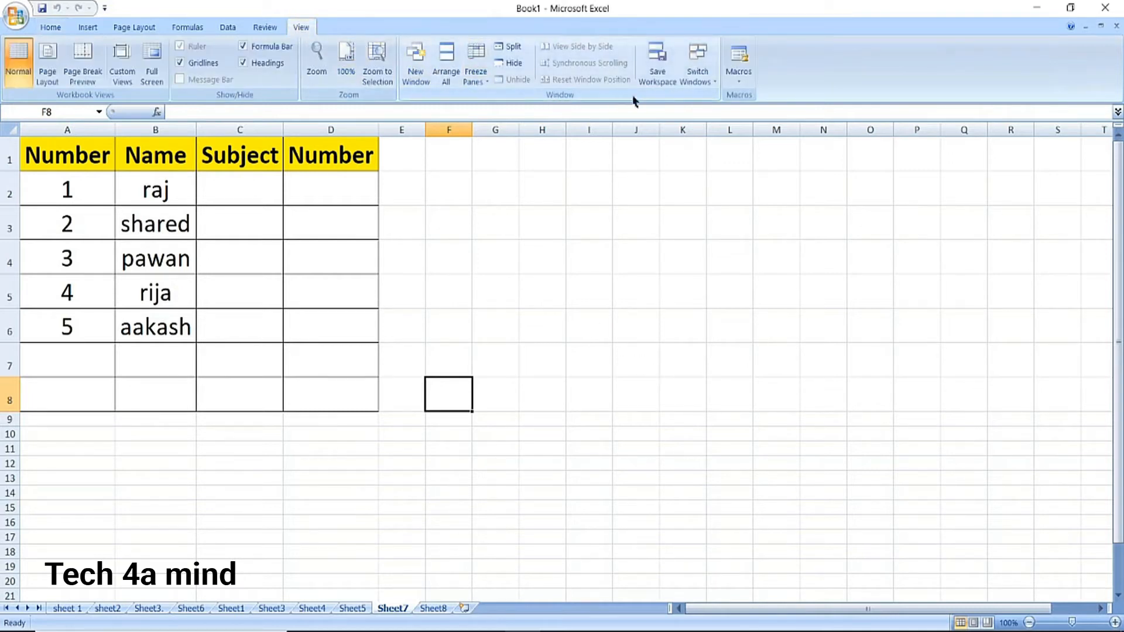
left_click(747, 87)
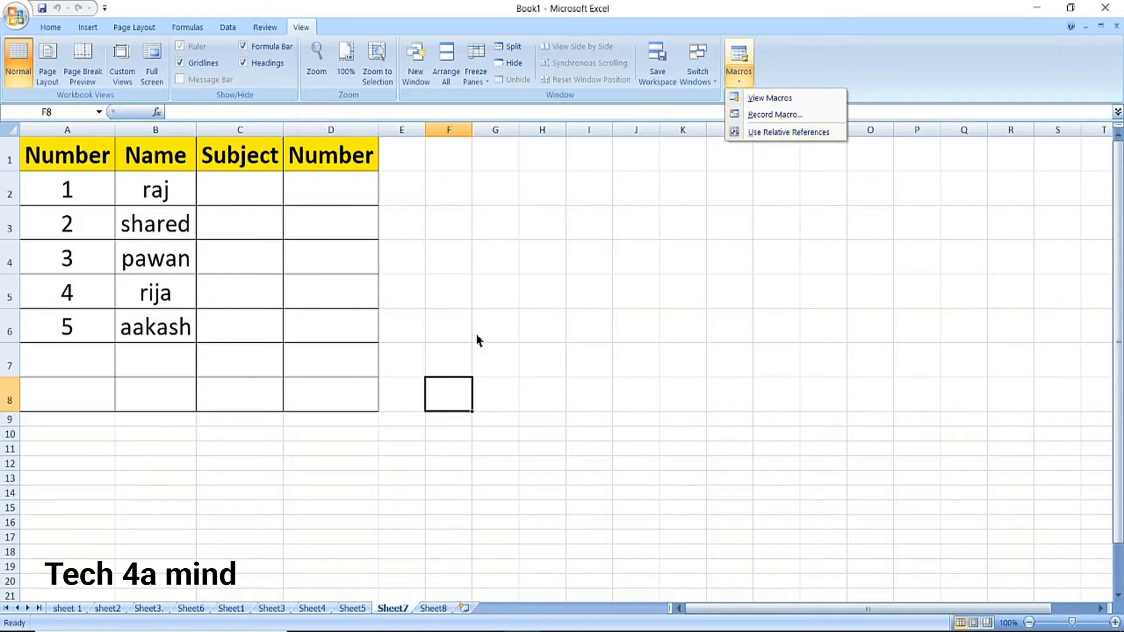
left_click(65, 183)
left_click(63, 189)
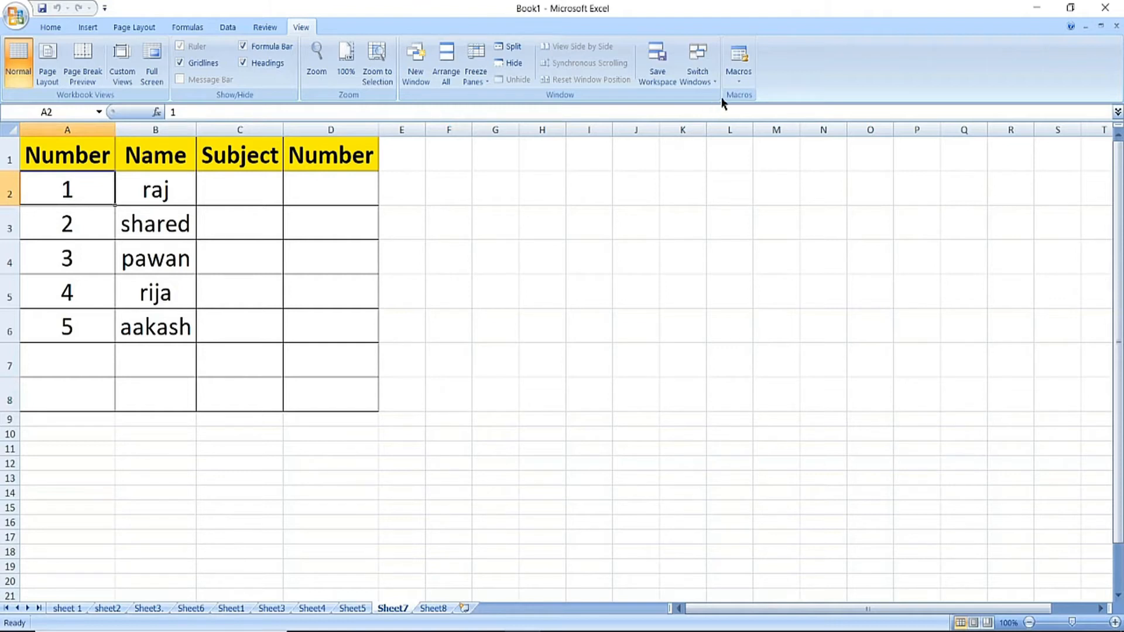
left_click(739, 82)
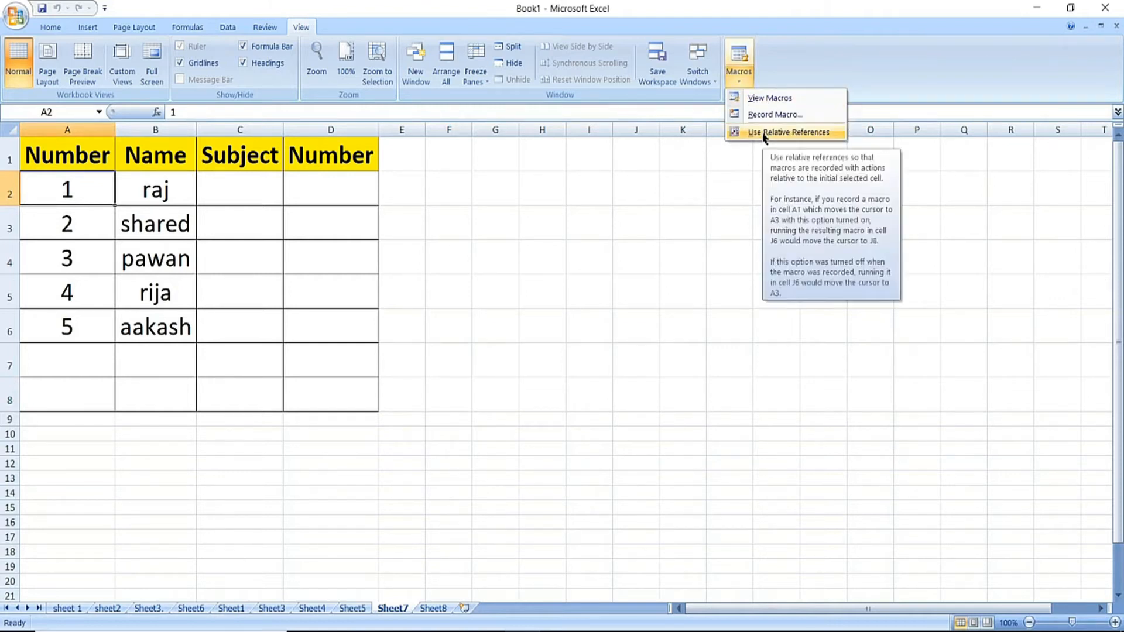
left_click(803, 134)
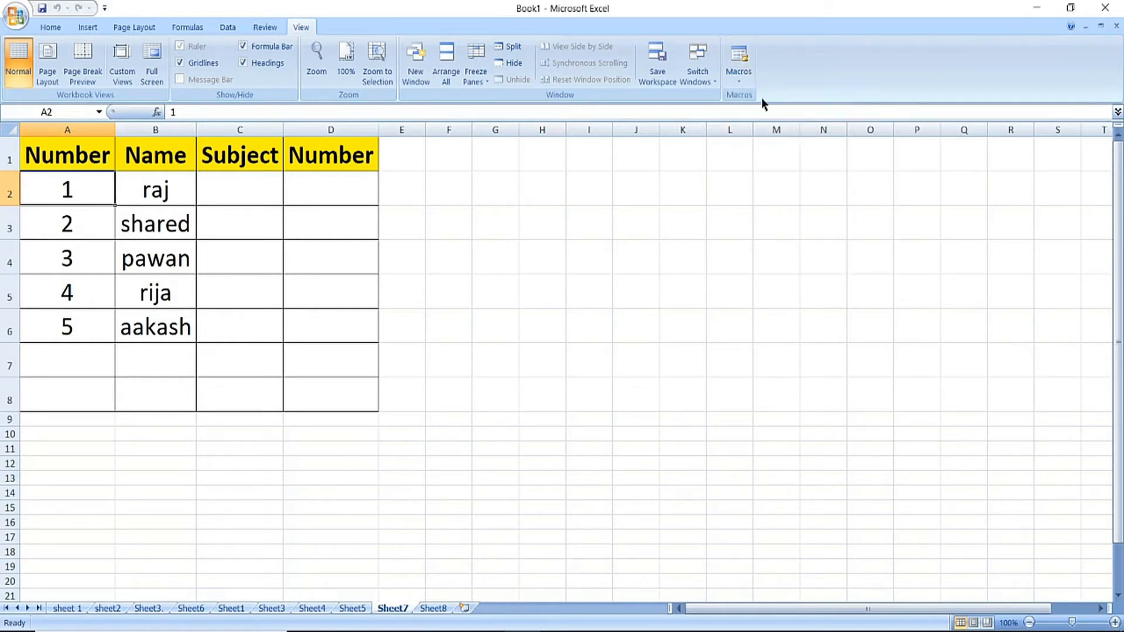
Start recording a second macro with the shortcut letter M, stored in This Workbook.
left_click(737, 88)
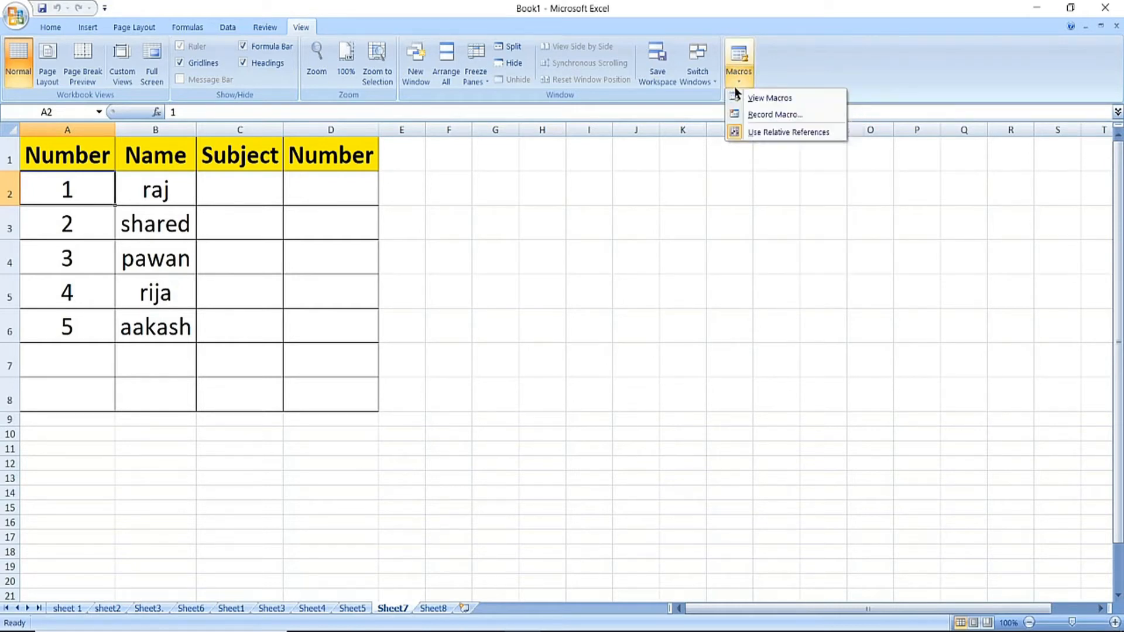
left_click(748, 115)
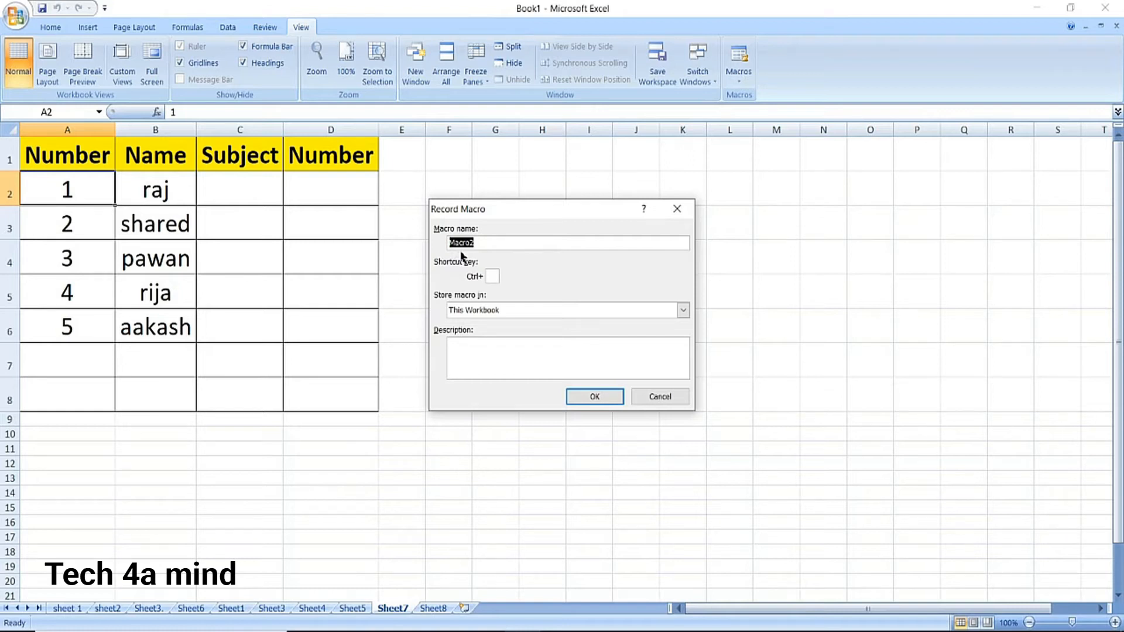
key("Tab")
type("M")
left_click(584, 403)
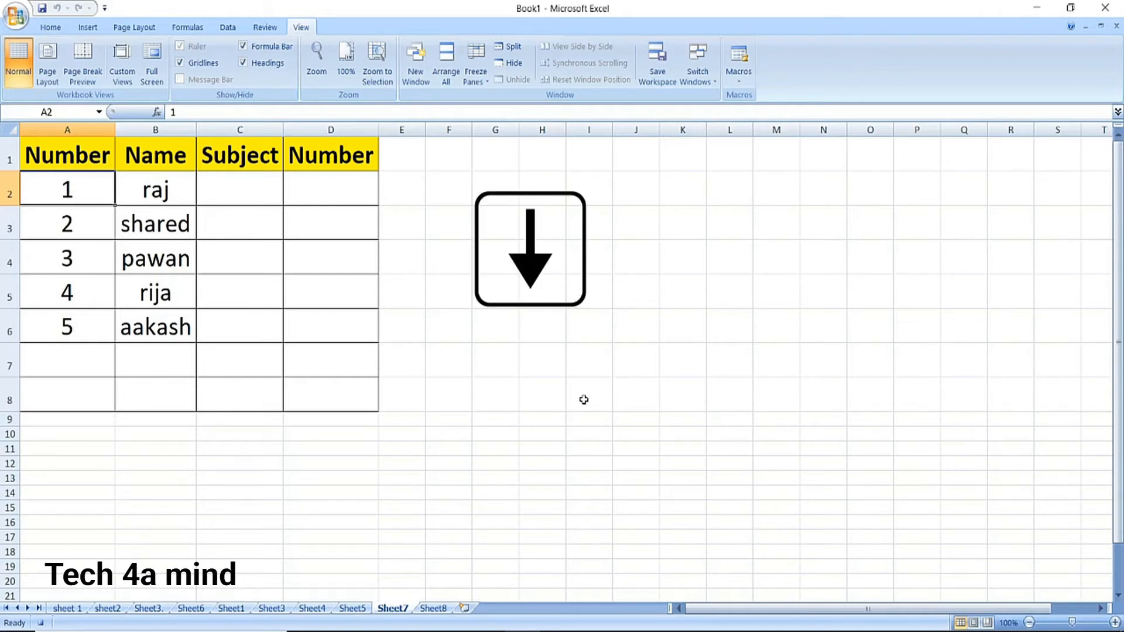
Insert six blank rows at rows 3 to 8, directly below the first record.
key("Down")
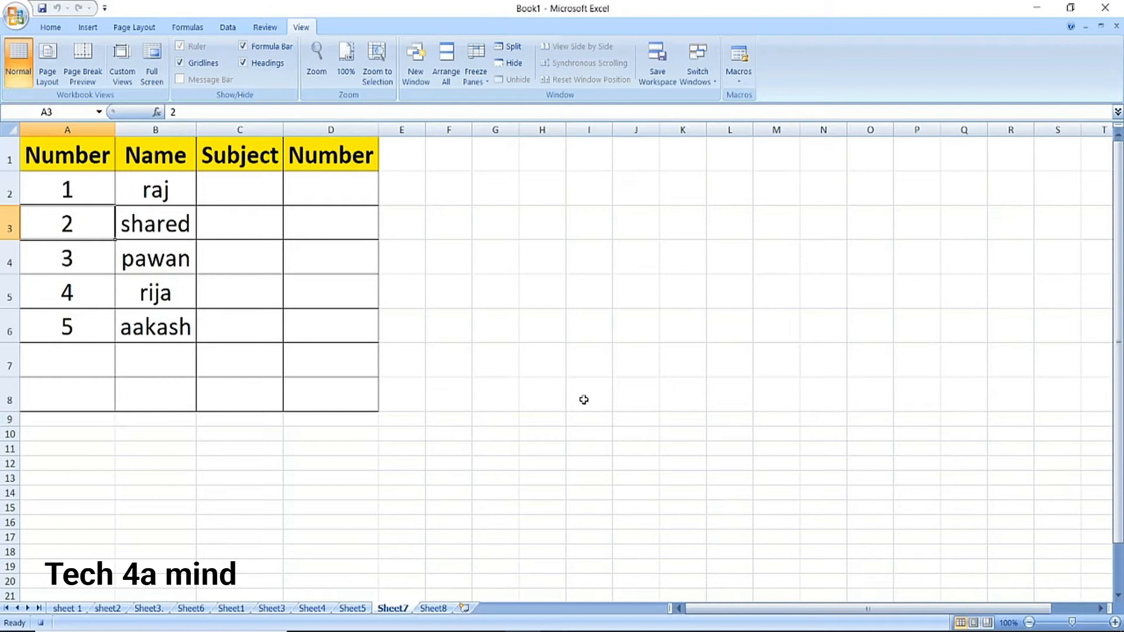
left_click_drag(11, 226, 57, 388)
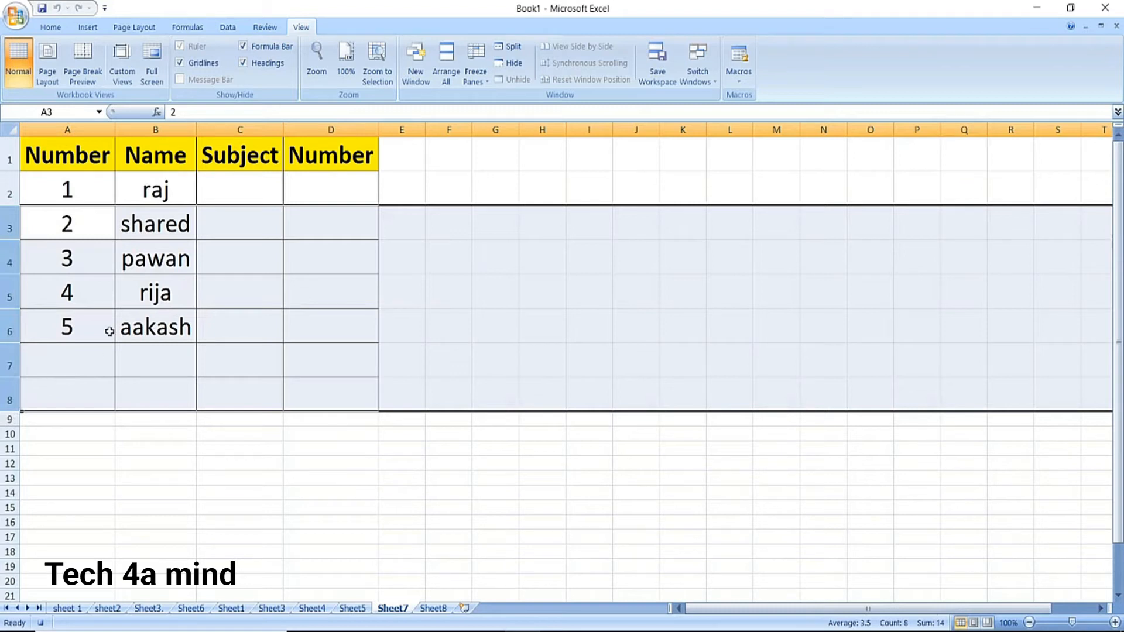
right_click(145, 284)
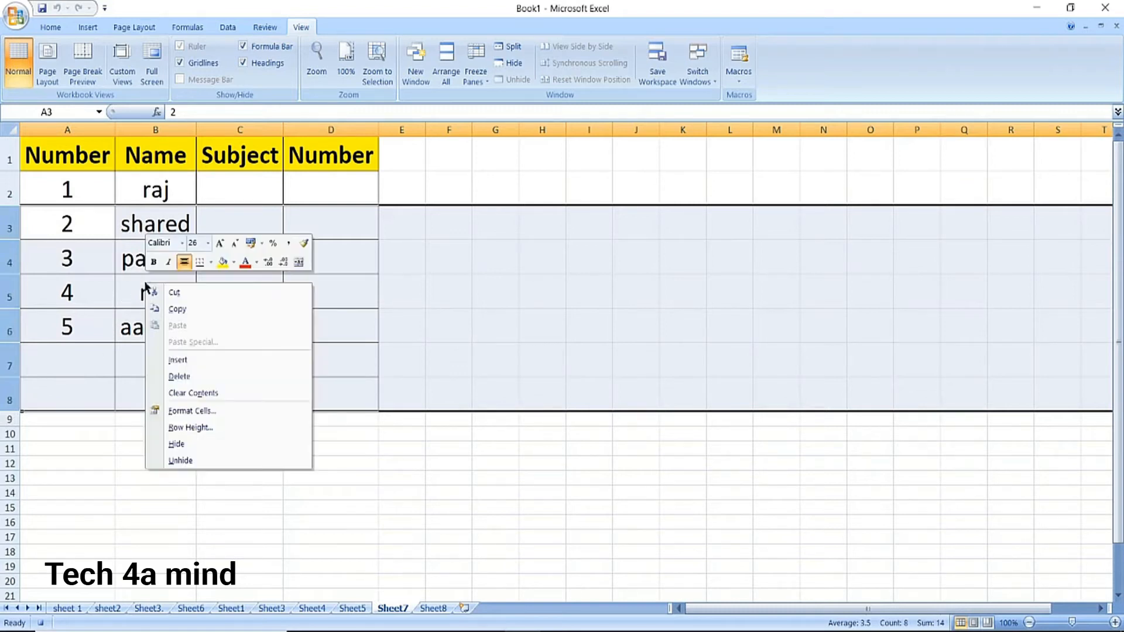
left_click(177, 359)
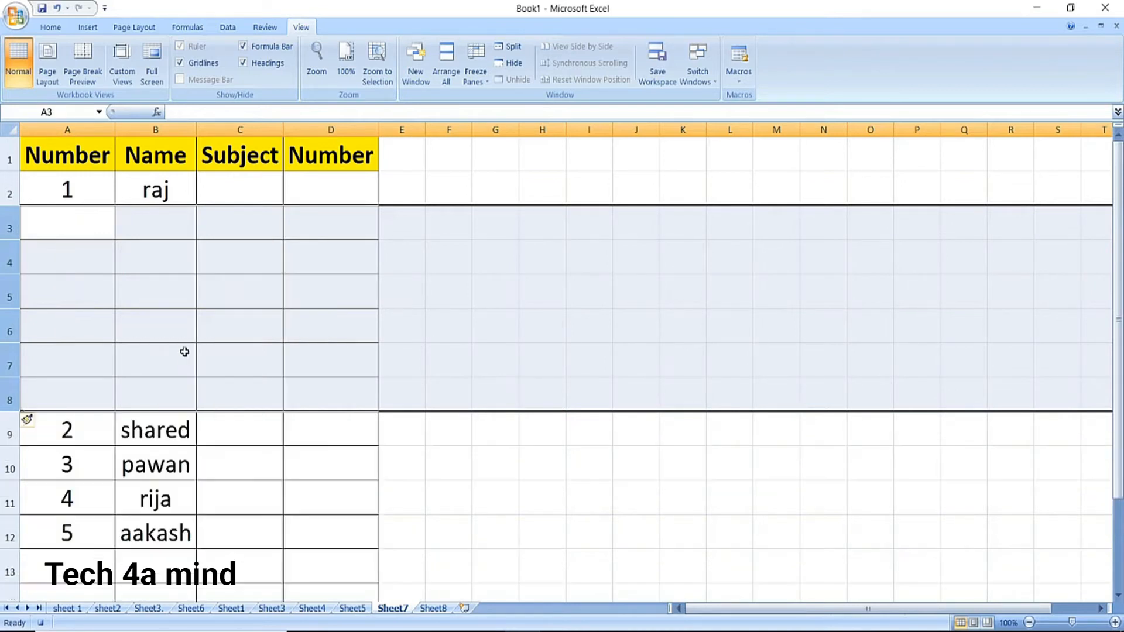
Enter the subjects hindi, english, math, sanskrit and science in cells C2 to C6.
left_click(226, 190)
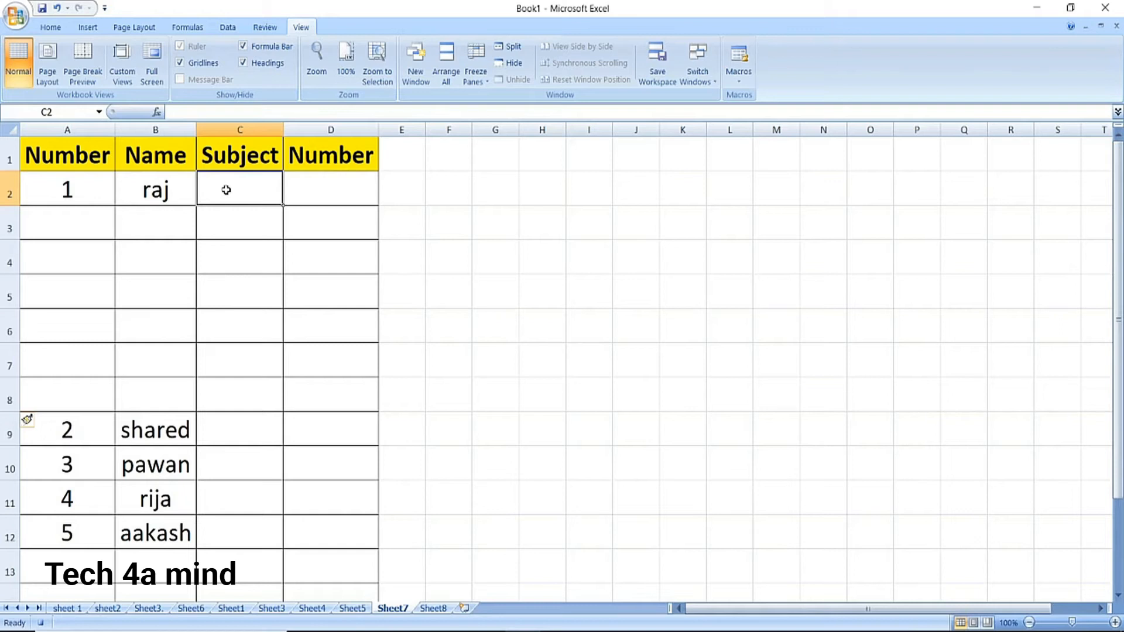
type("hindi")
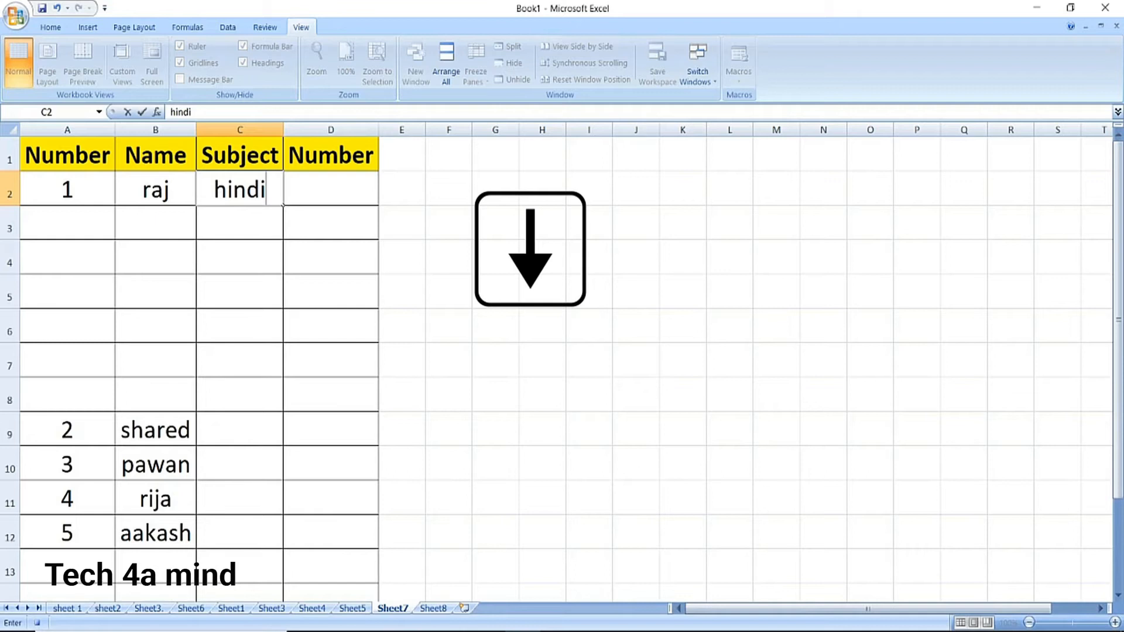
key("Down")
type("en")
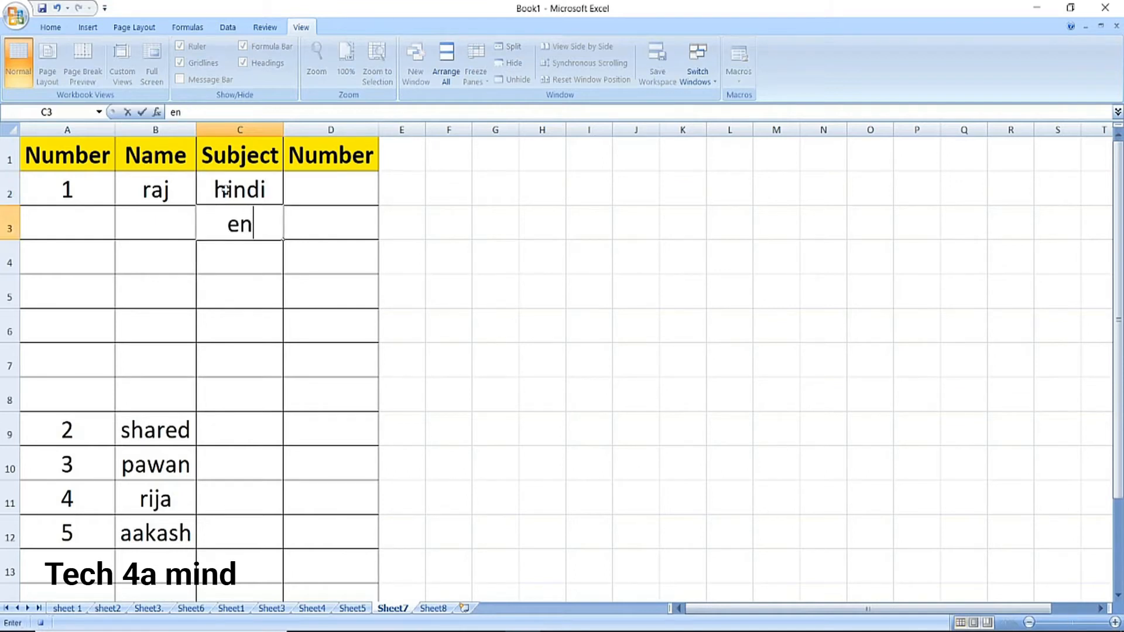
type("glish")
key("Down")
type("math")
key("Down")
type("sanskrit")
key("Down")
type("science")
key("Down")
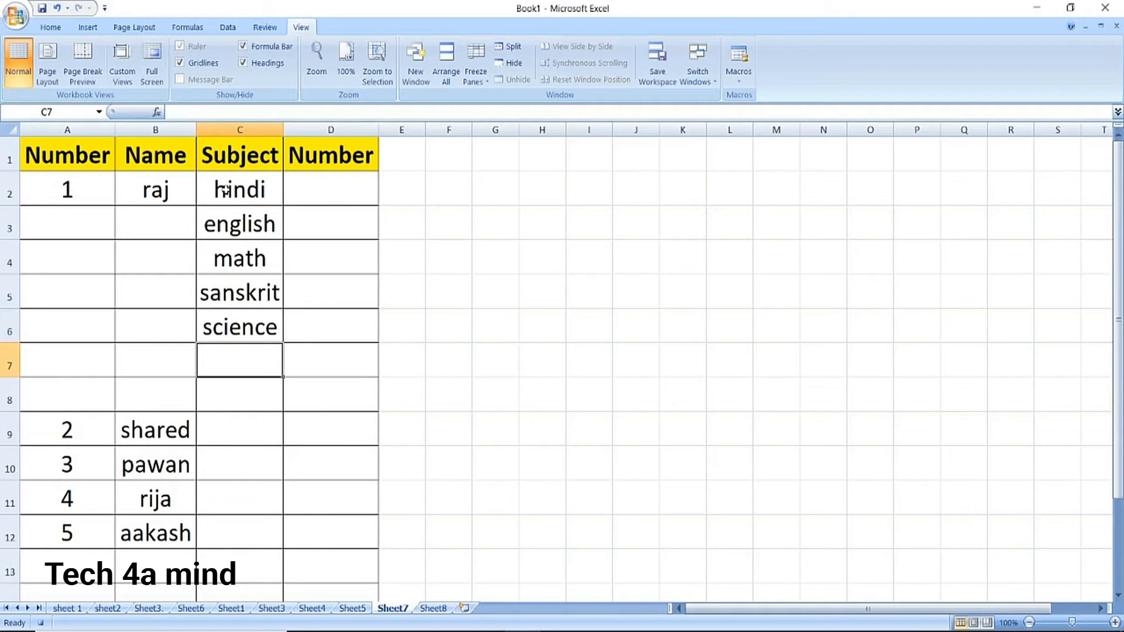
Label cell C7 TATAL and enter =SUM(D2:D6) in cell D7 with AutoSum.
type("TATAL")
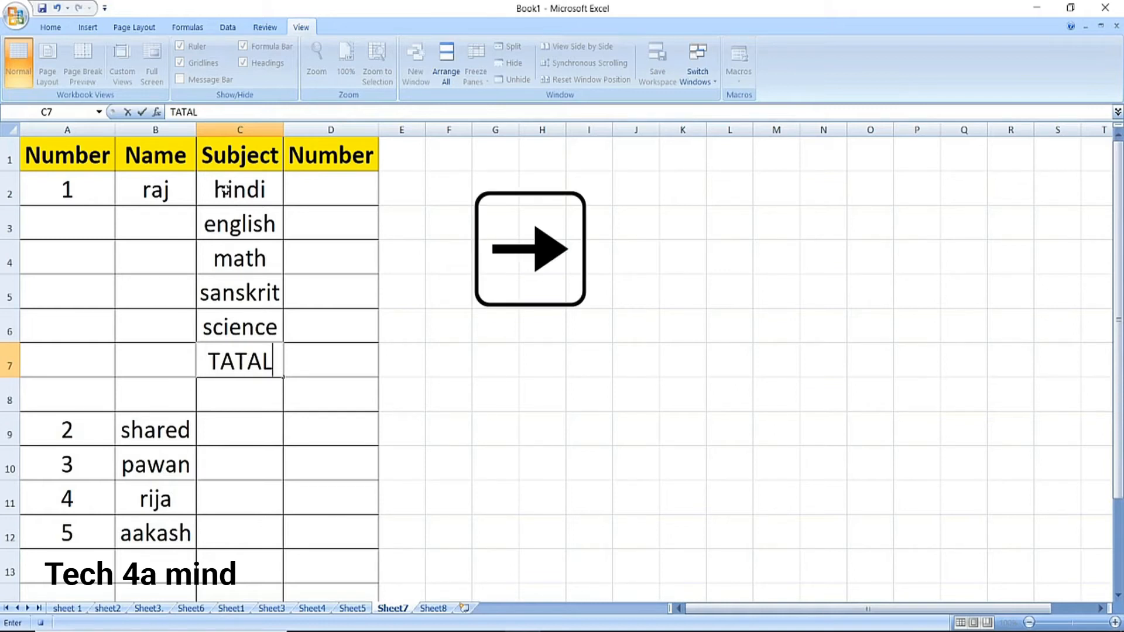
key("Right")
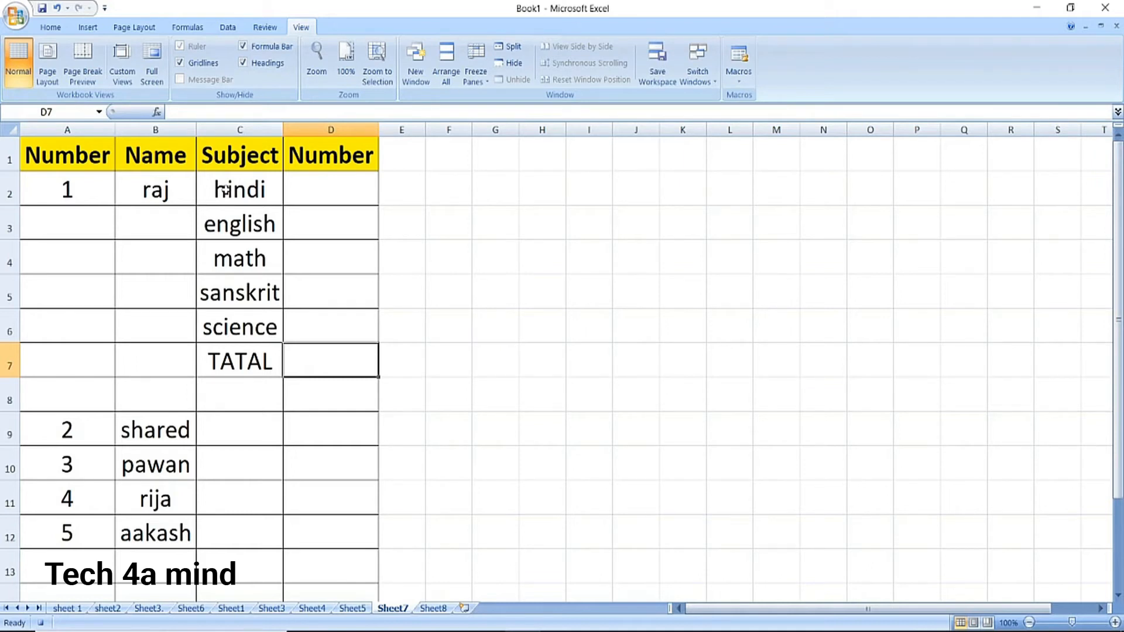
left_click(47, 27)
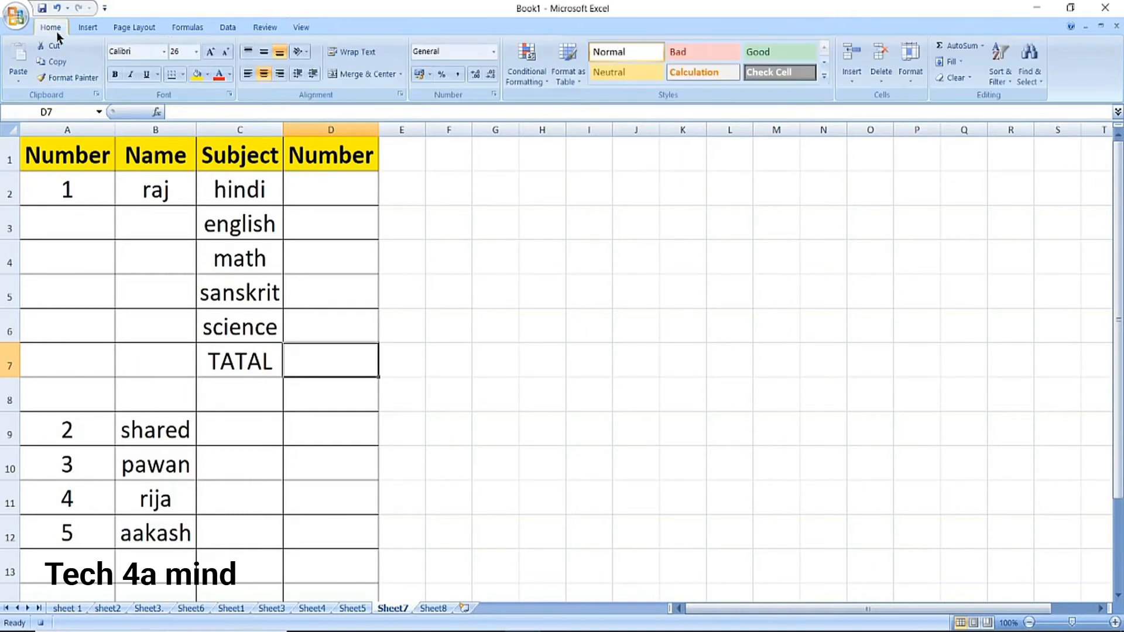
left_click(960, 47)
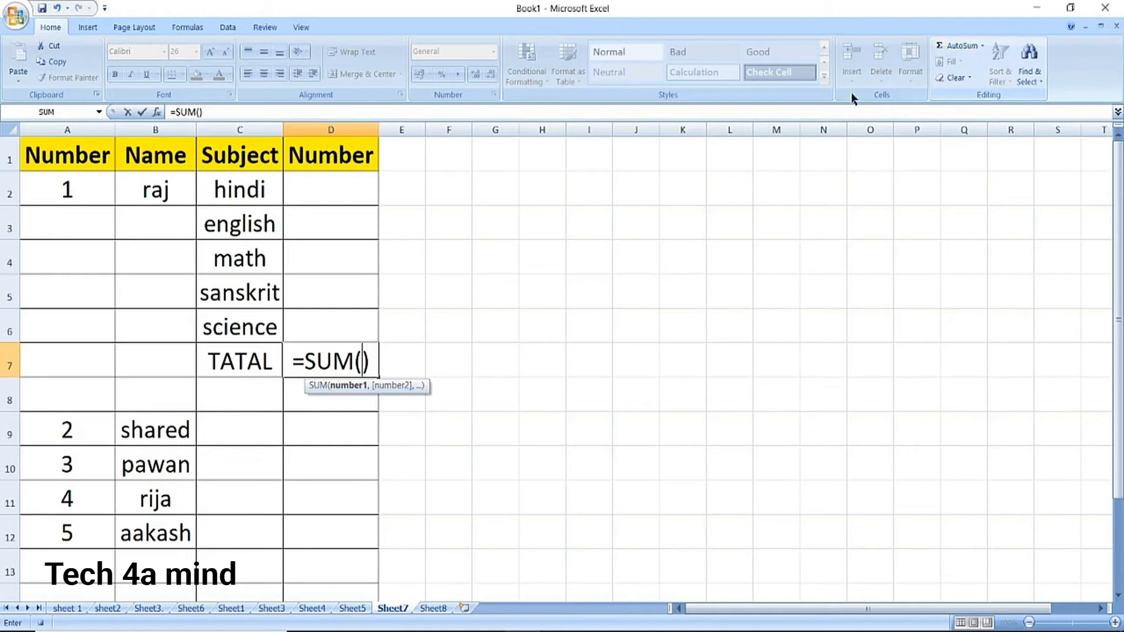
left_click_drag(296, 196, 328, 315)
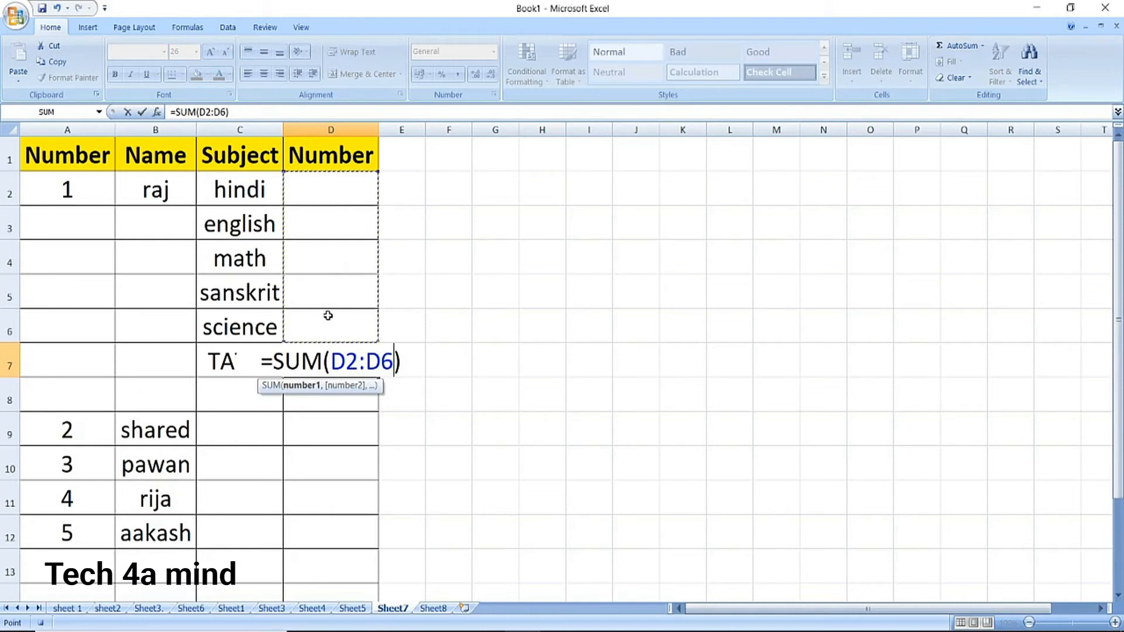
key("Return")
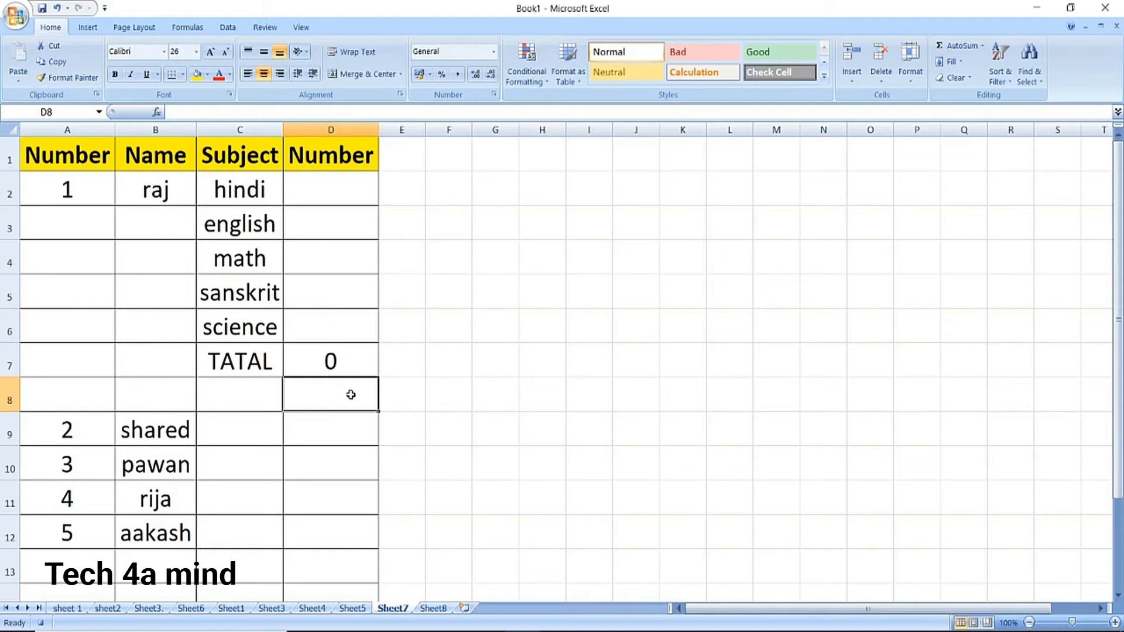
Stop recording the second macro.
left_click(301, 26)
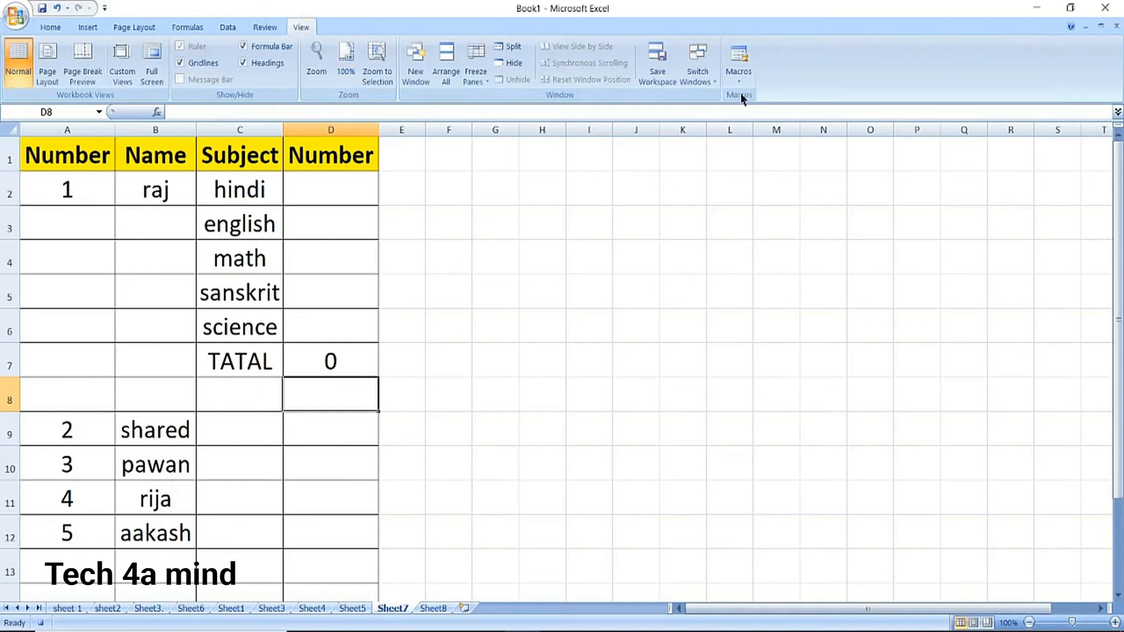
left_click(746, 78)
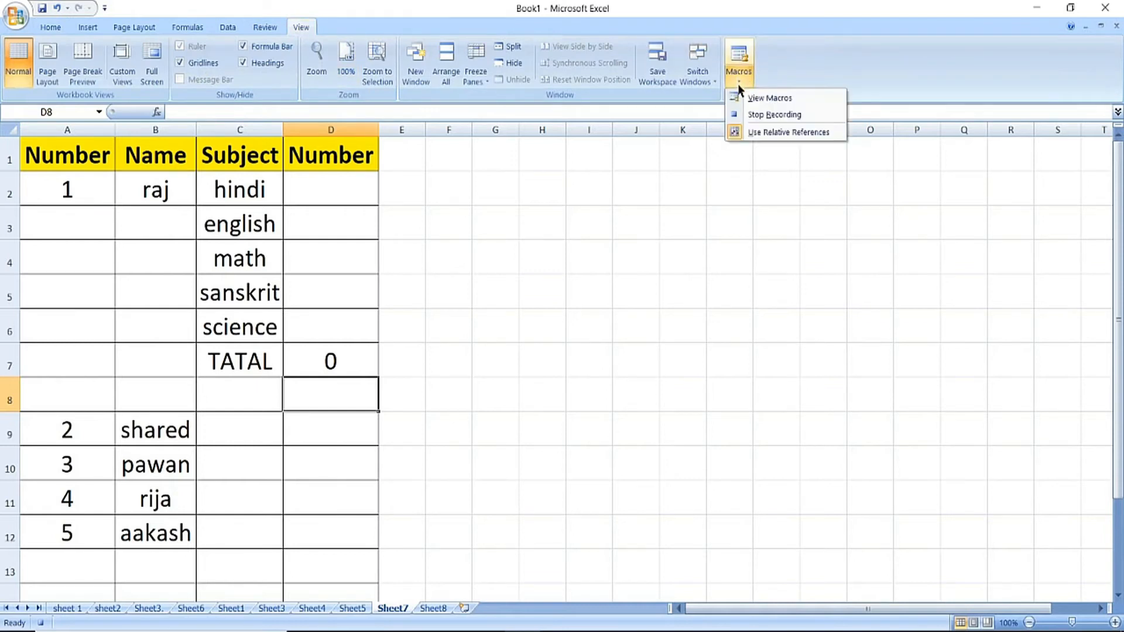
left_click(757, 116)
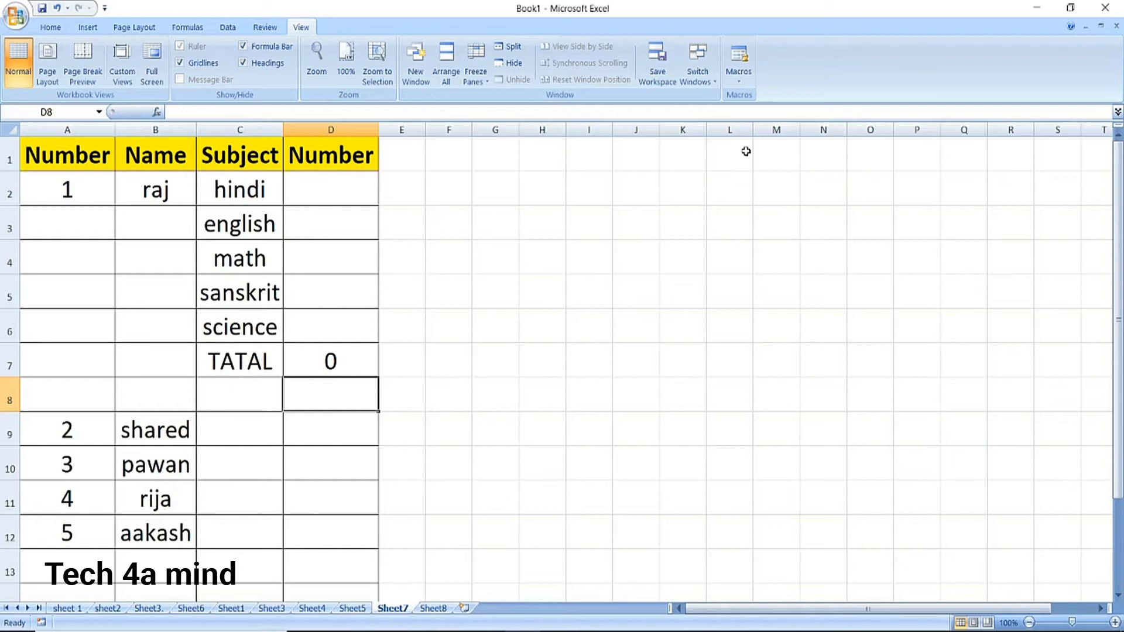
Run Macro2 from cell A9 to build the subject block for record 2.
left_click(66, 430)
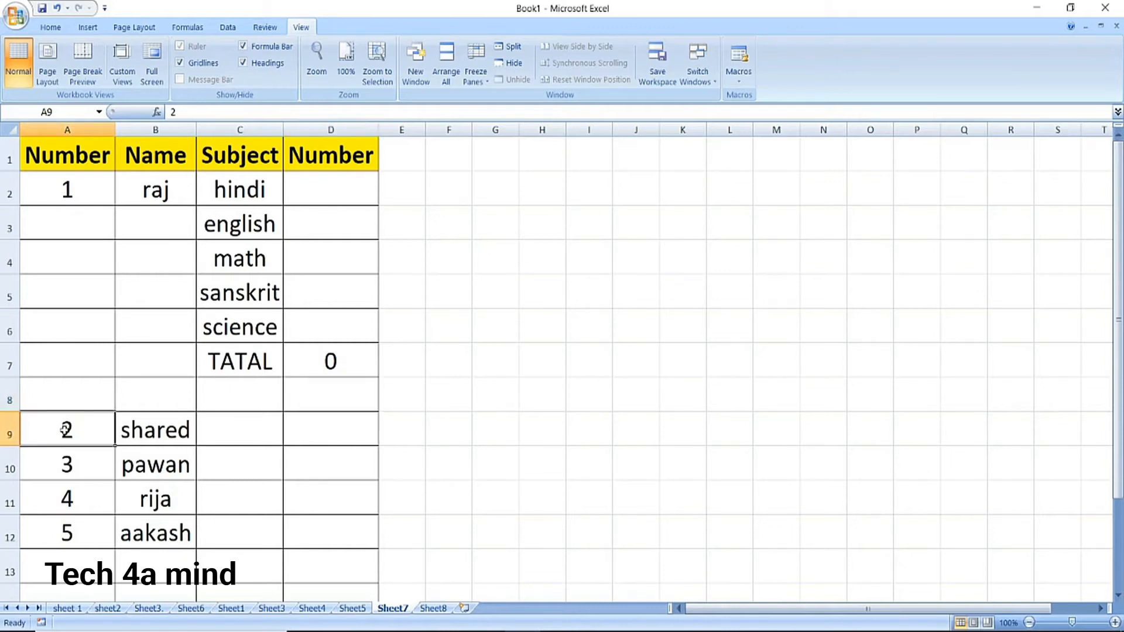
left_click(739, 79)
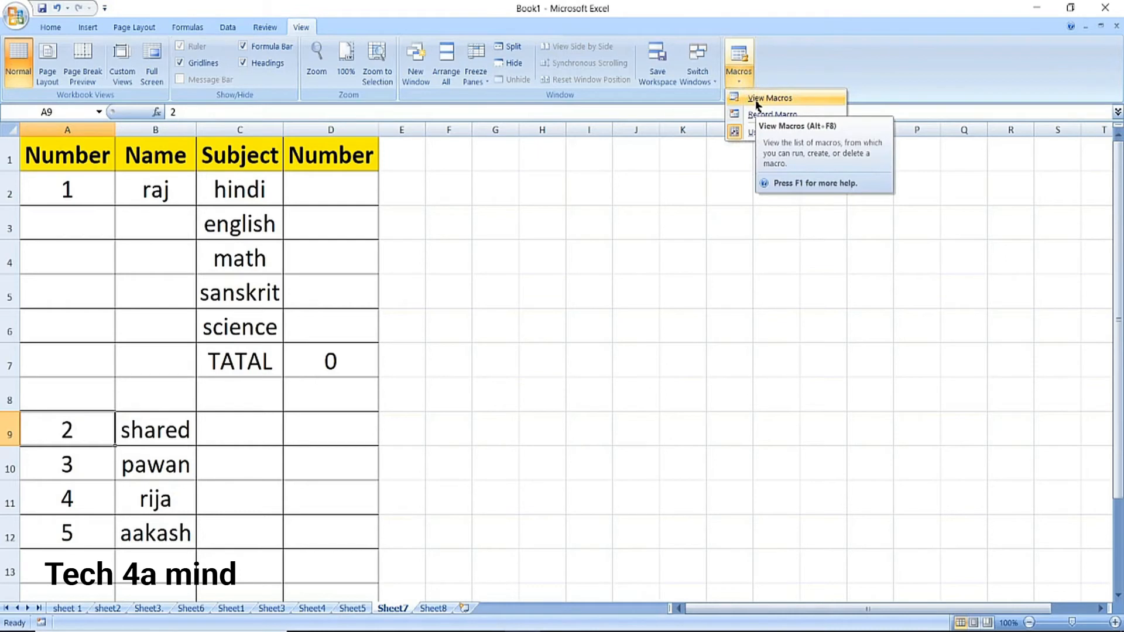
left_click(757, 101)
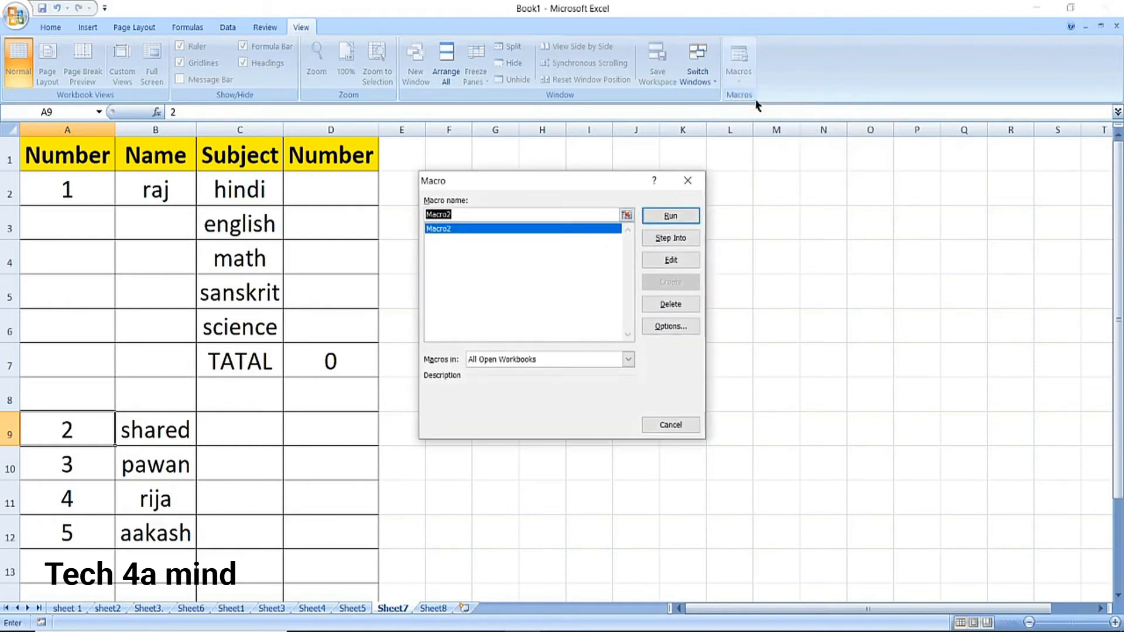
left_click(665, 220)
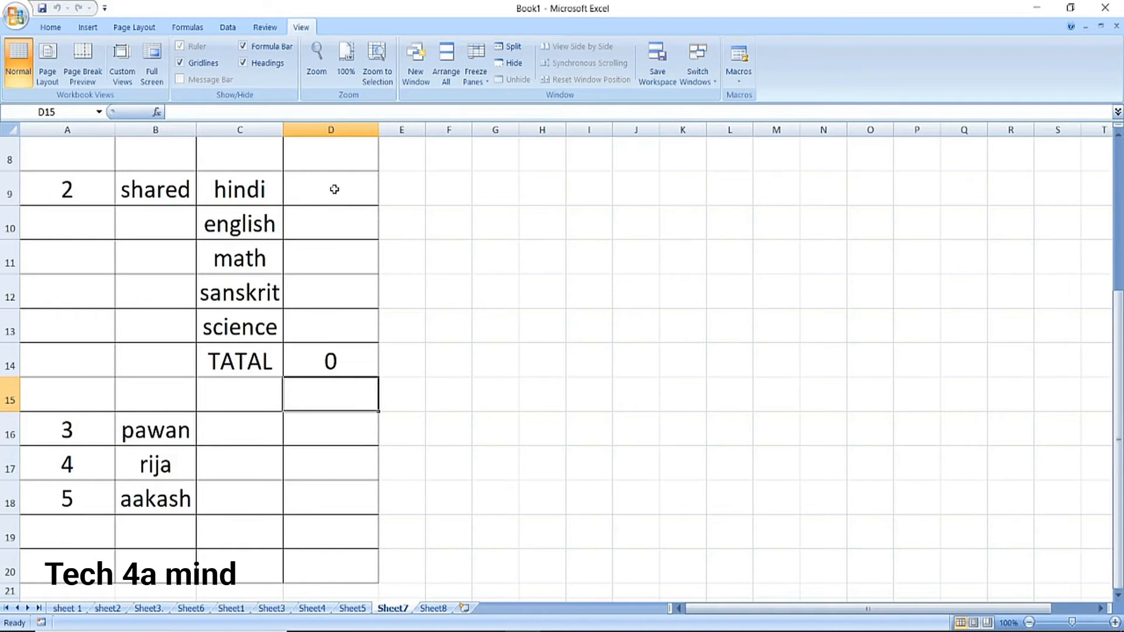
Enter 25 for hindi, english and math in cells D9 to D11.
left_click(334, 189)
type("25")
key("Return")
type("25")
key("Return")
type("2")
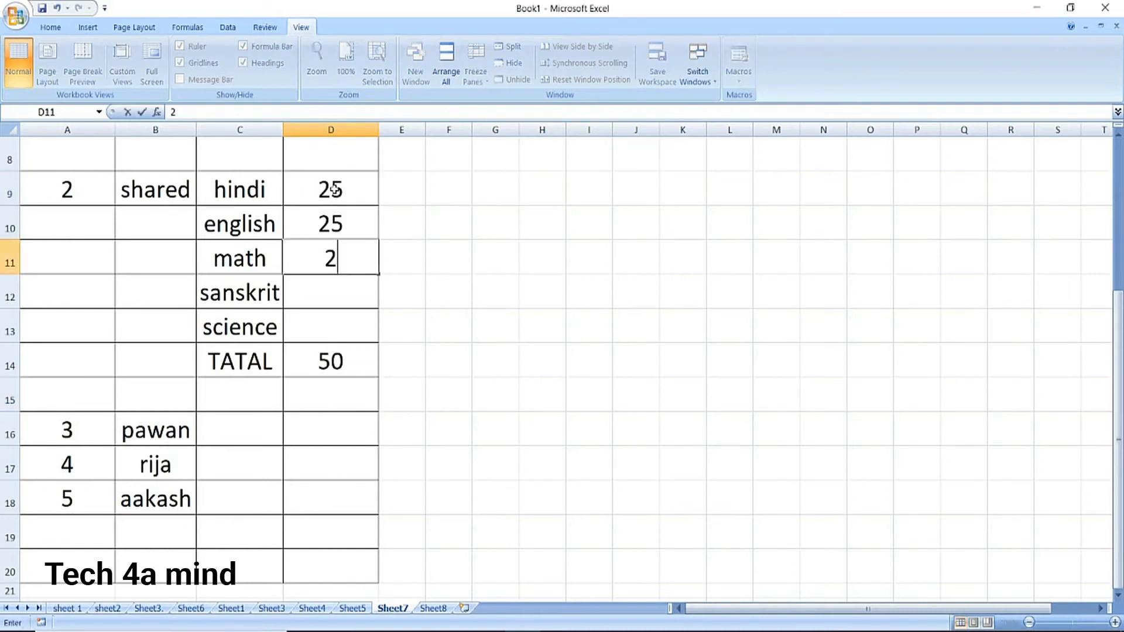
type("5")
key("Return")
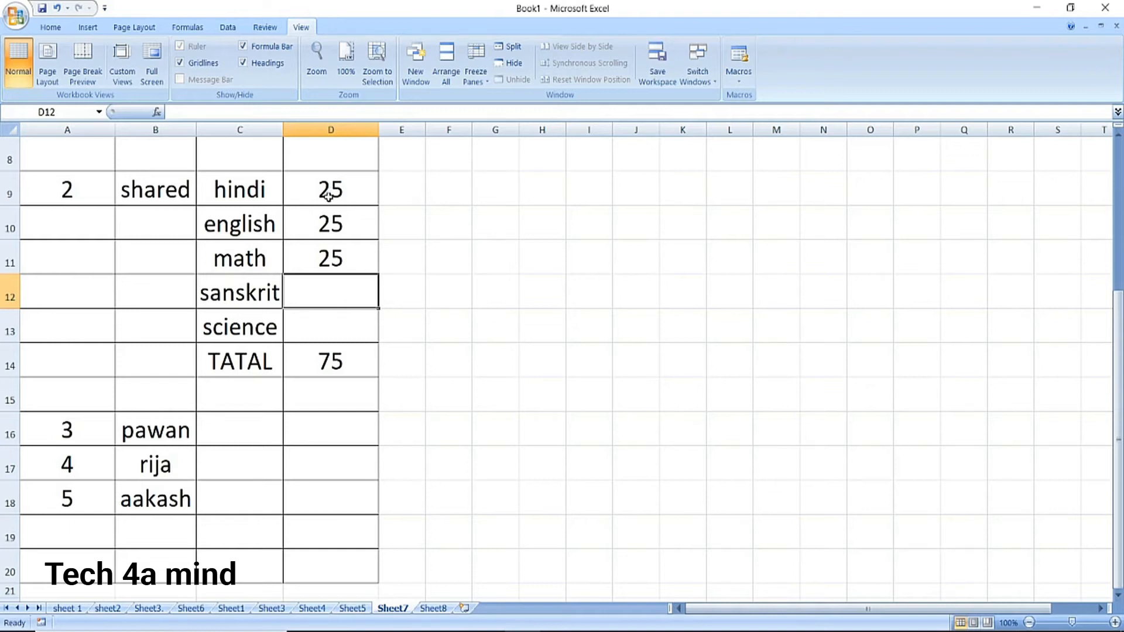
Run Macro2 from cell A16, and again from cell A23 using its assigned shortcut.
left_click(77, 435)
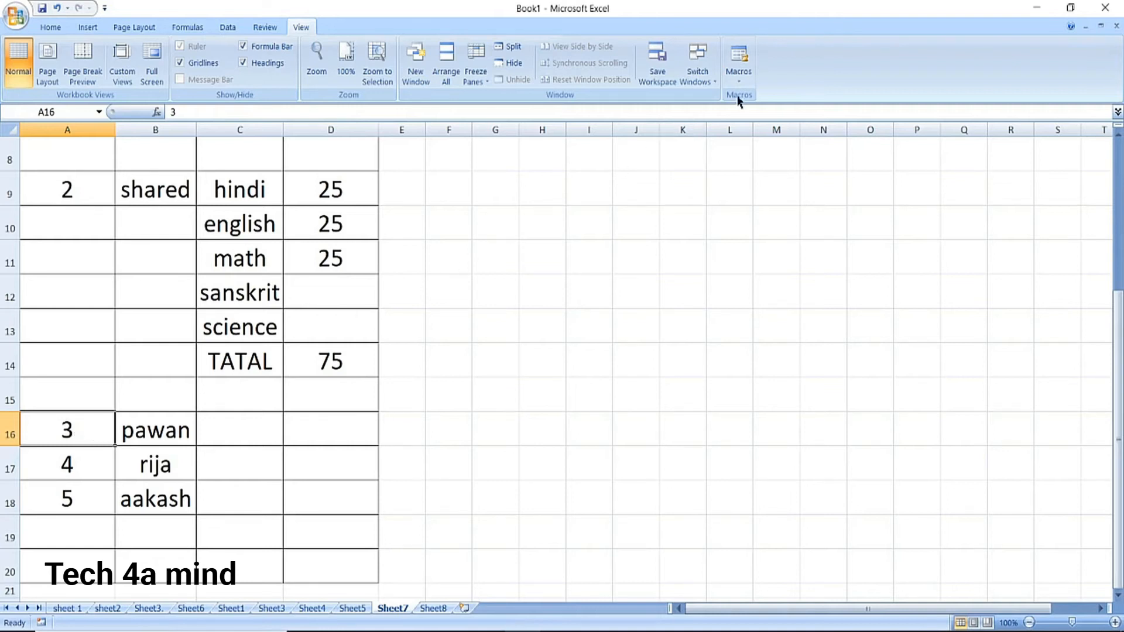
left_click(740, 80)
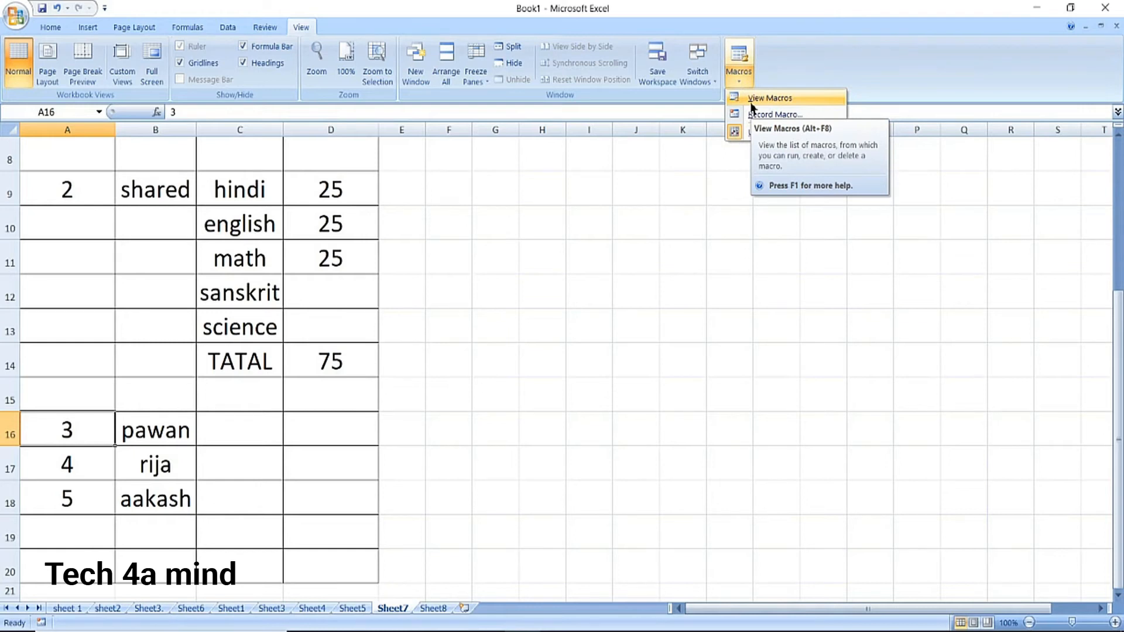
left_click(753, 103)
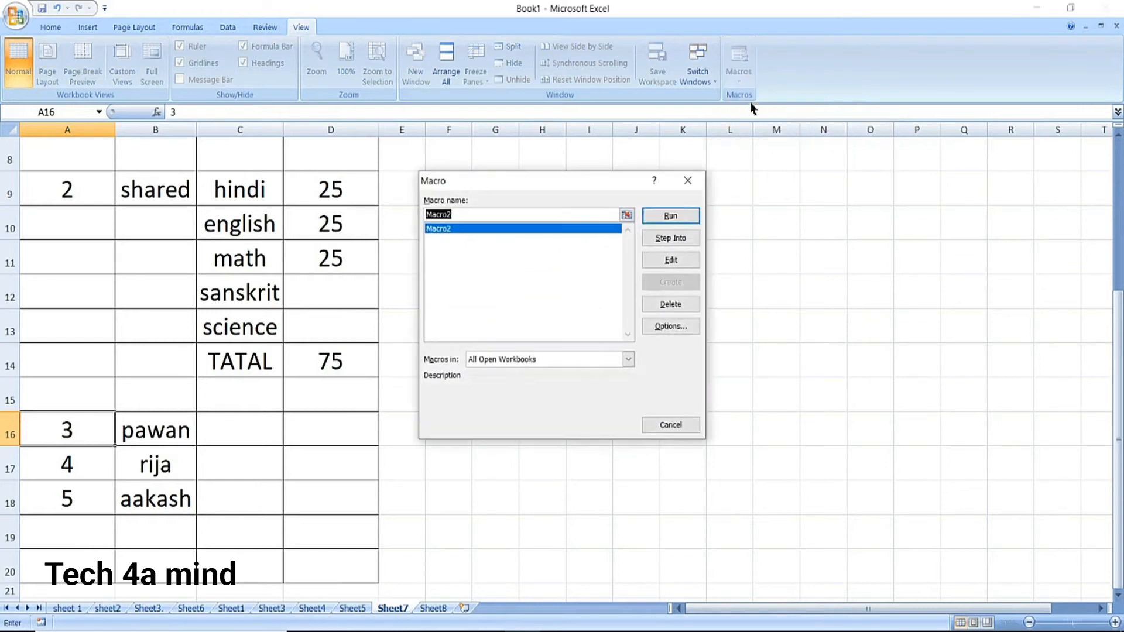
left_click(671, 216)
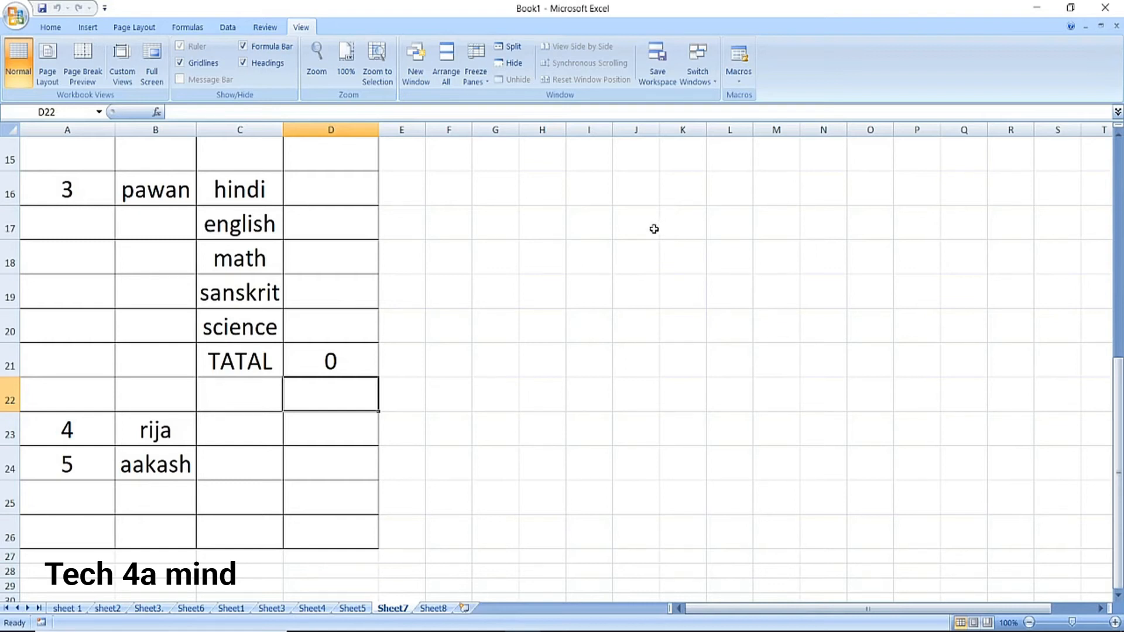
left_click(69, 429)
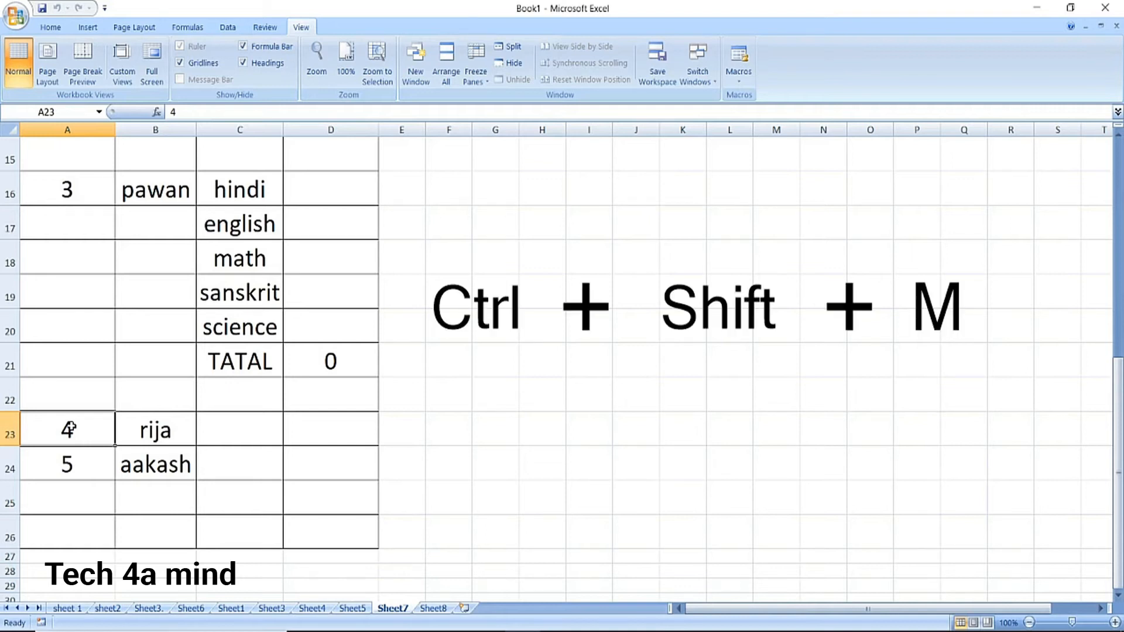
key("ctrl+shift+m")
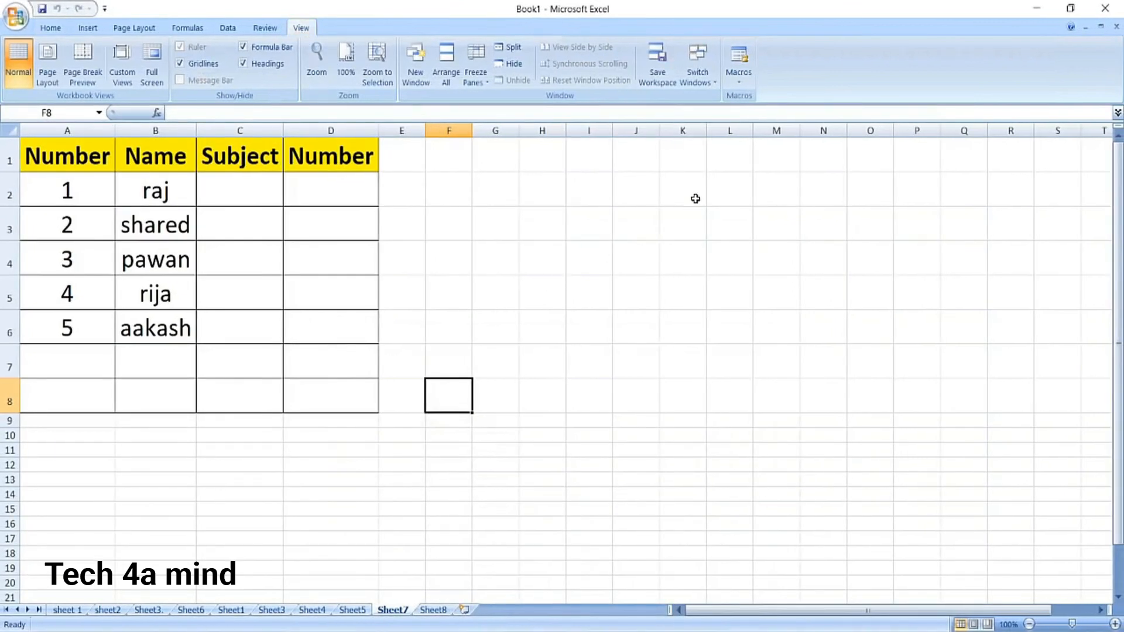
left_click(740, 88)
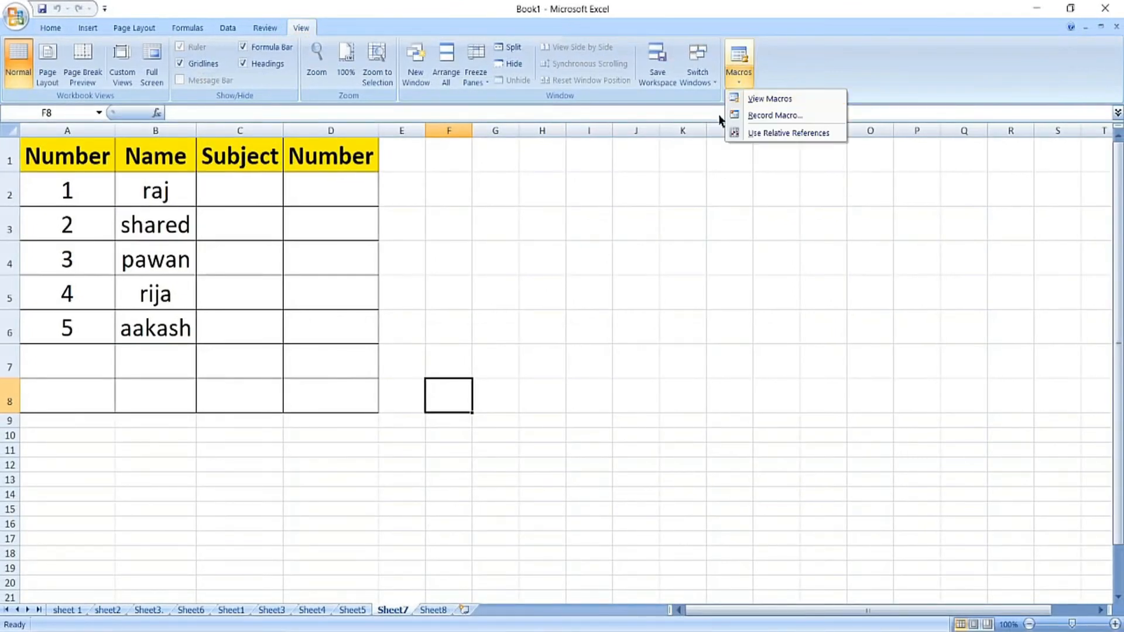
left_click(783, 134)
left_click(755, 178)
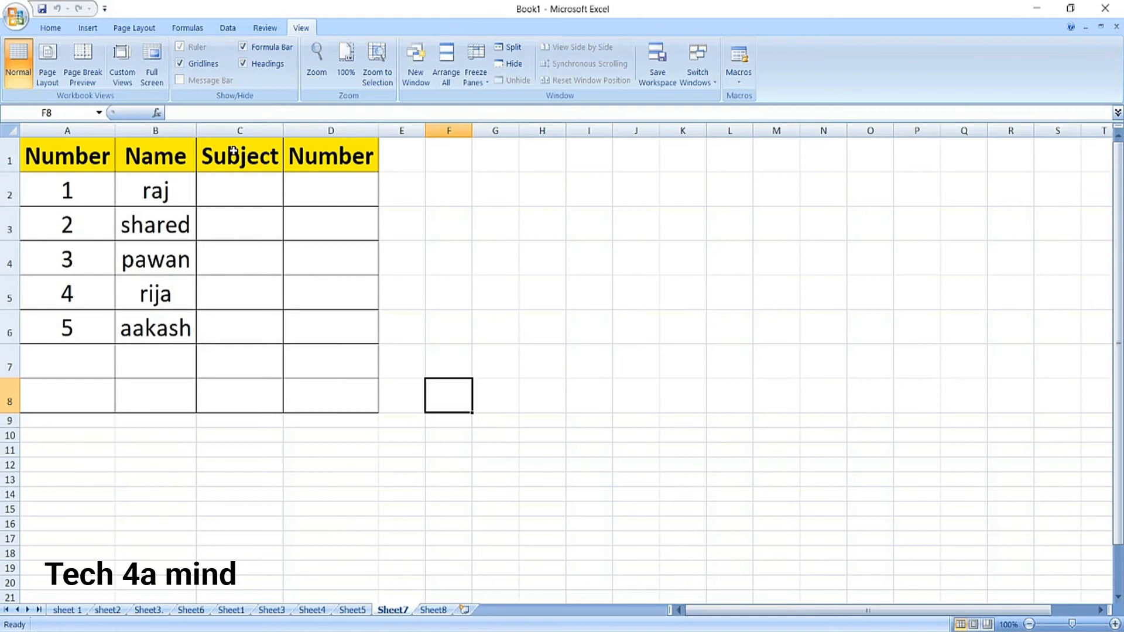
left_click(741, 85)
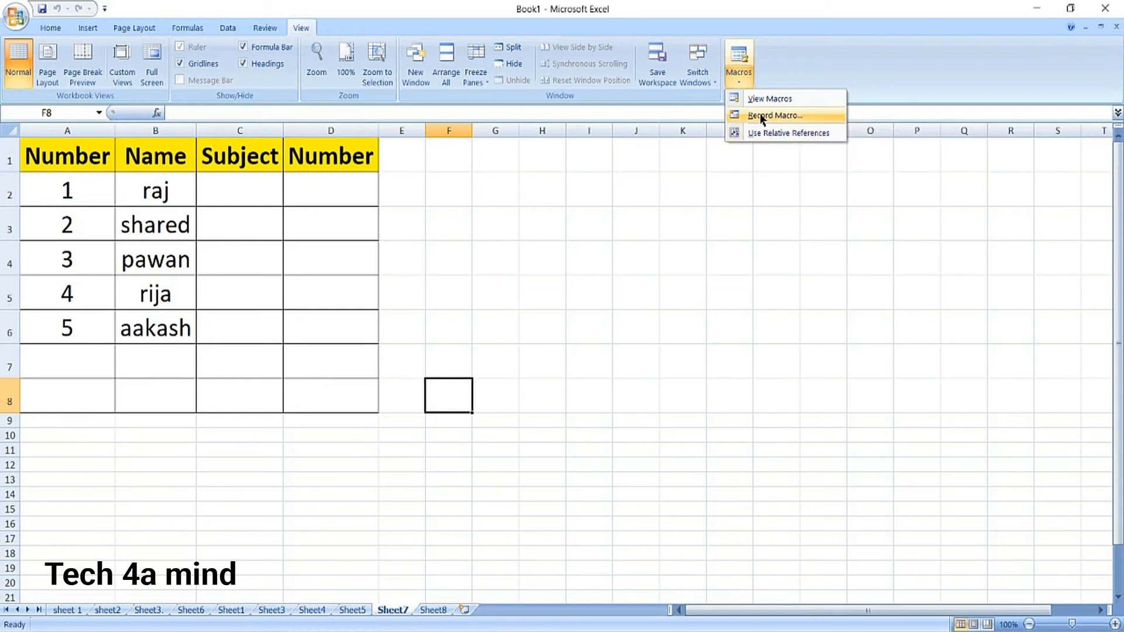
left_click(83, 186)
Start recording a new macro from cell A2 with relative references off, keeping the default name and workbook storage.
left_click(83, 186)
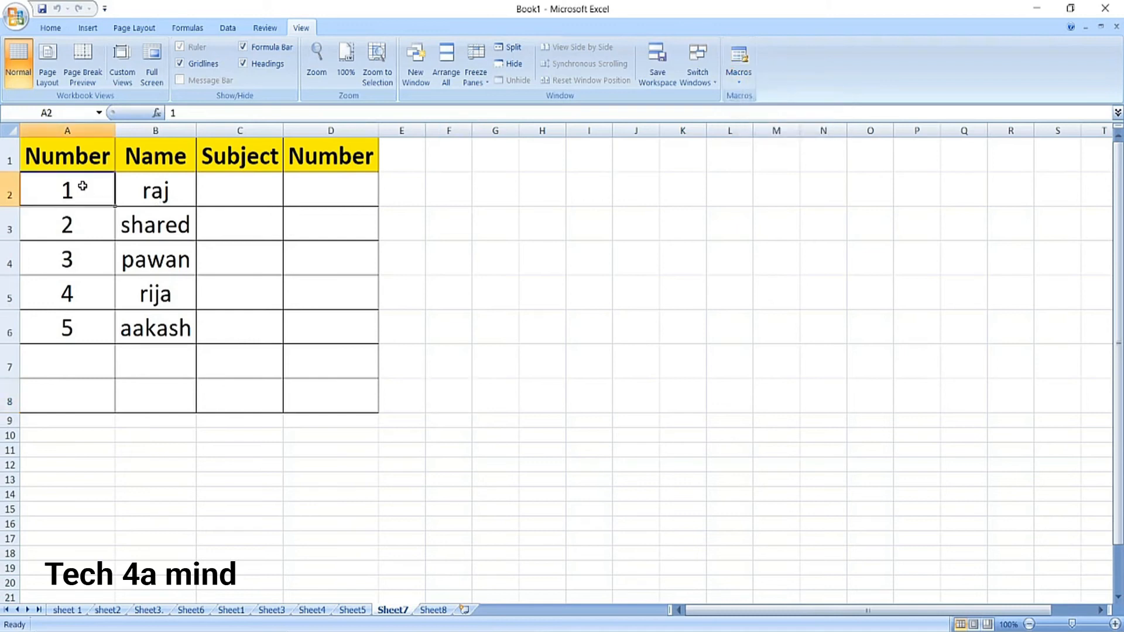
left_click(730, 85)
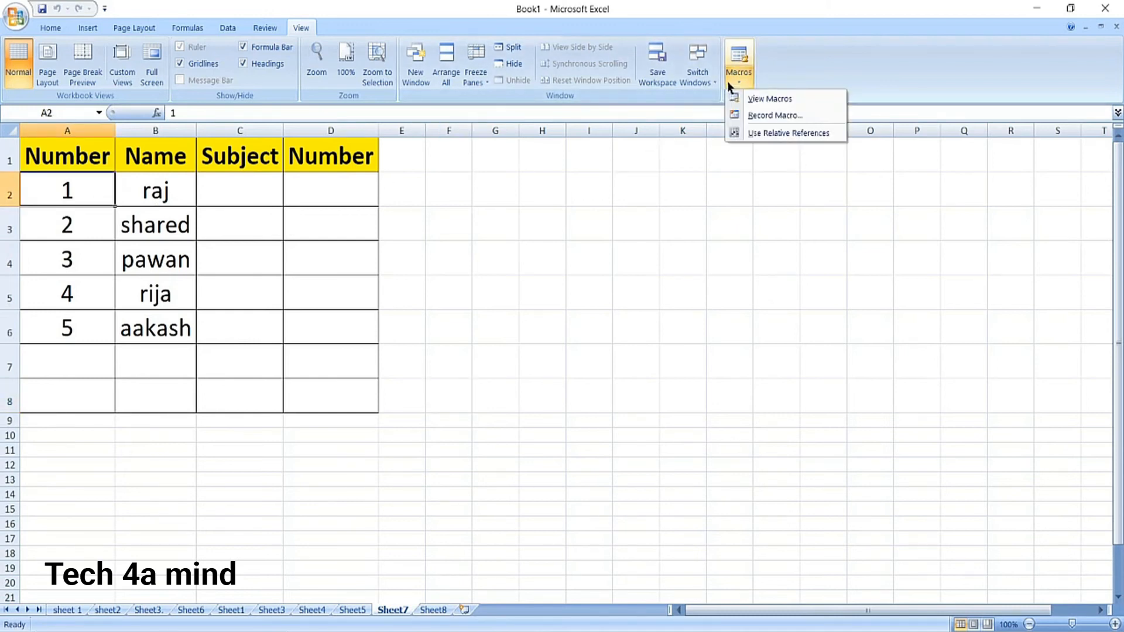
left_click(773, 116)
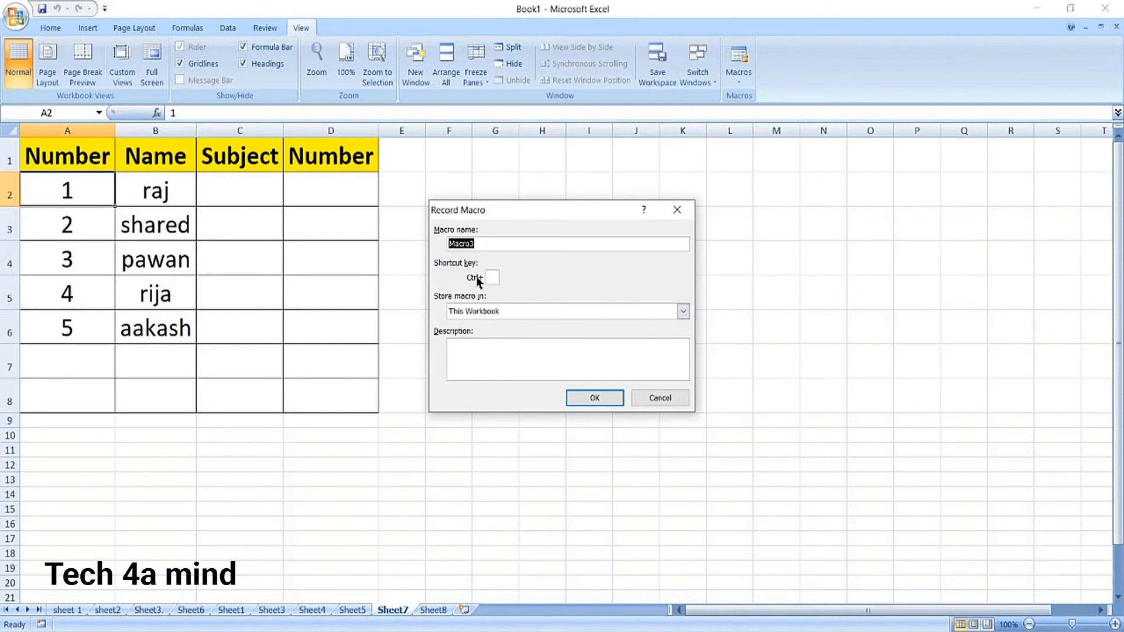
left_click(580, 401)
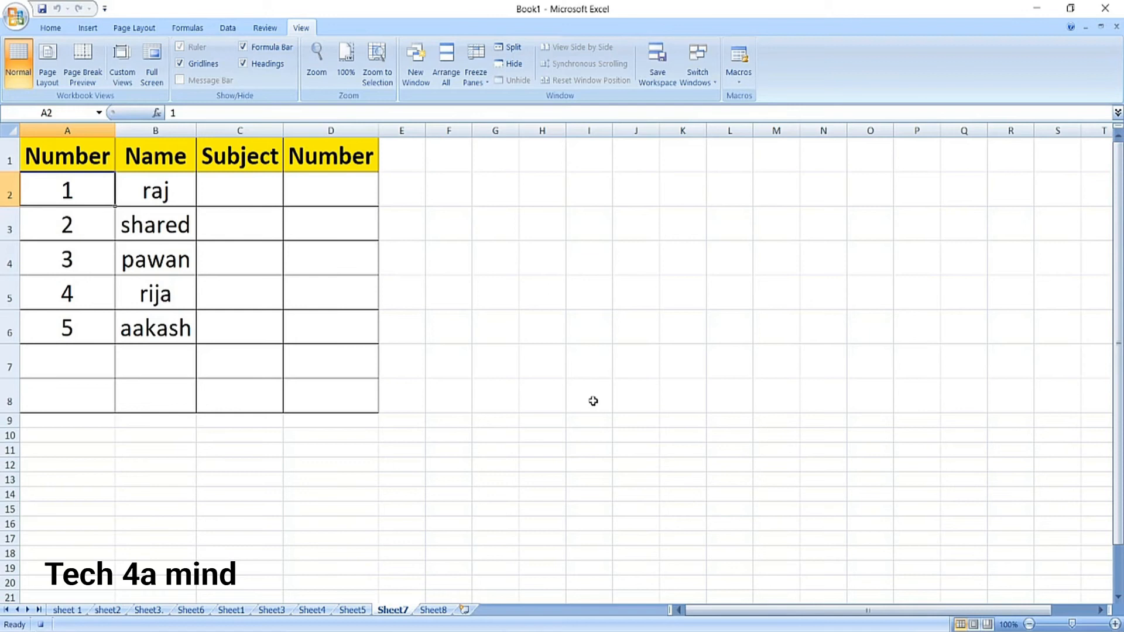
Insert six blank rows at rows 3 to 8, between records 1 and 2.
key("Down")
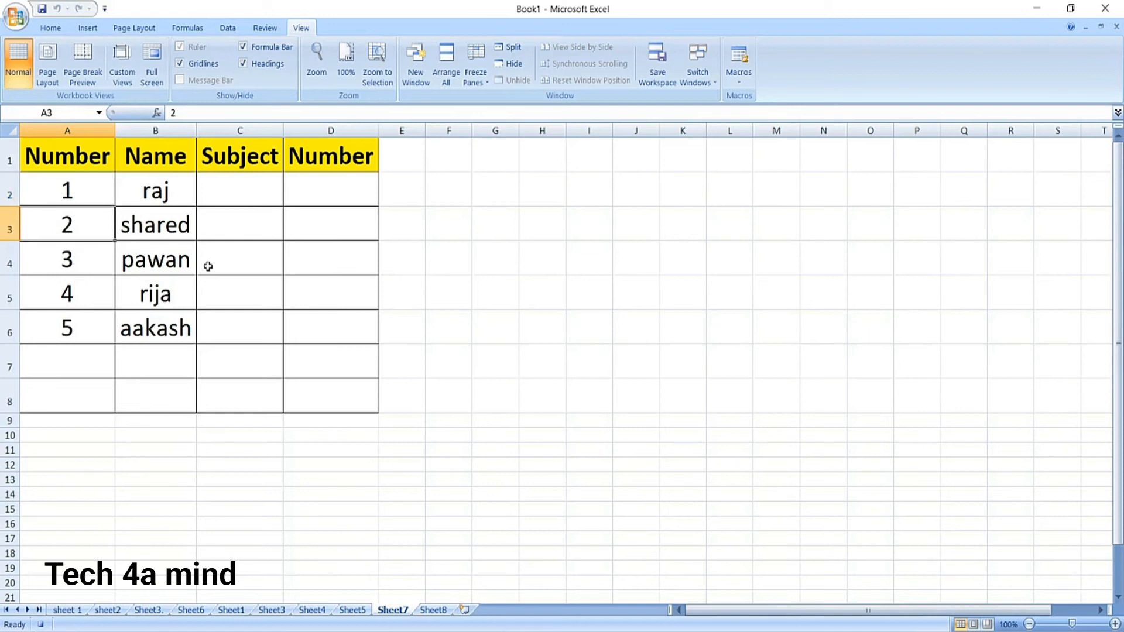
left_click_drag(11, 215, 77, 384)
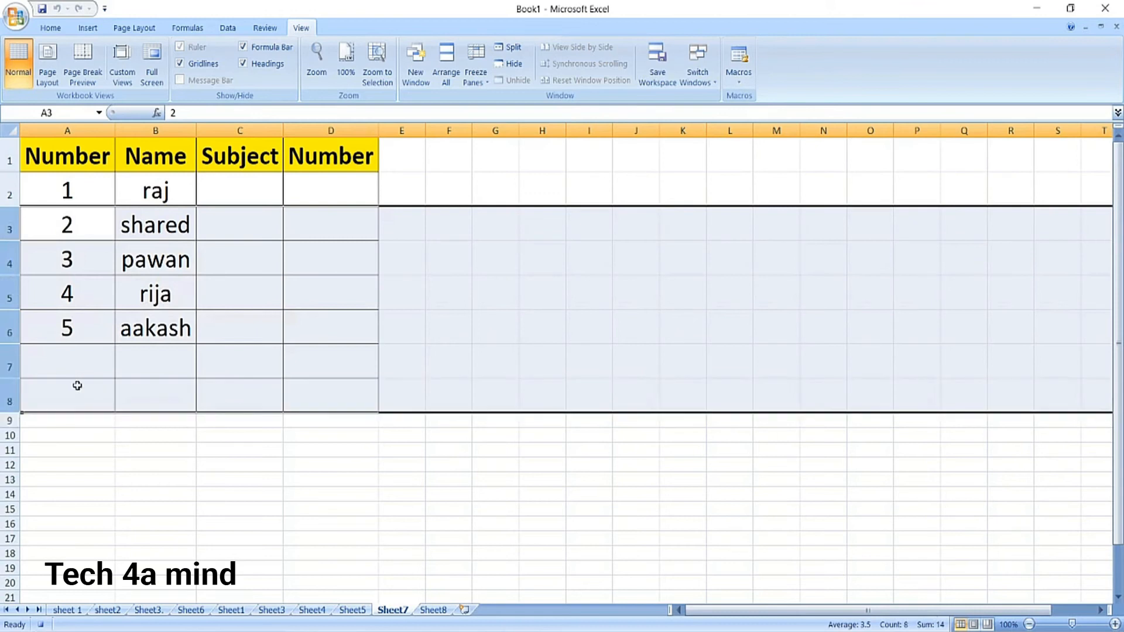
right_click(78, 303)
left_click(120, 379)
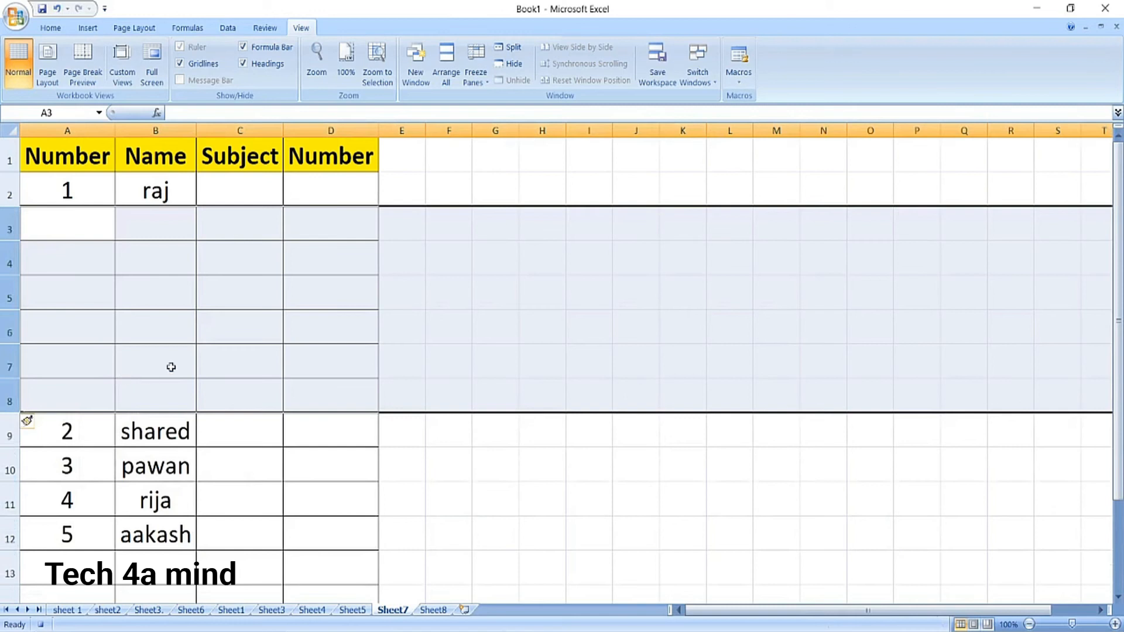
Enter hindi, english, math, sanskrit, science and TATAL in cells C2 to C7.
left_click(233, 186)
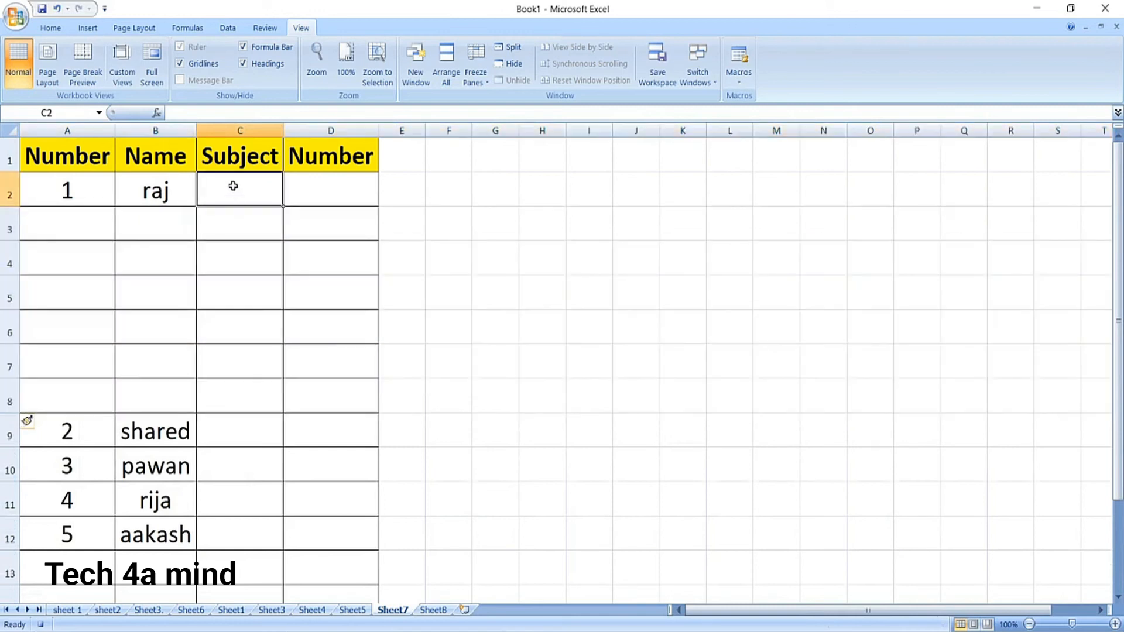
type("hindi")
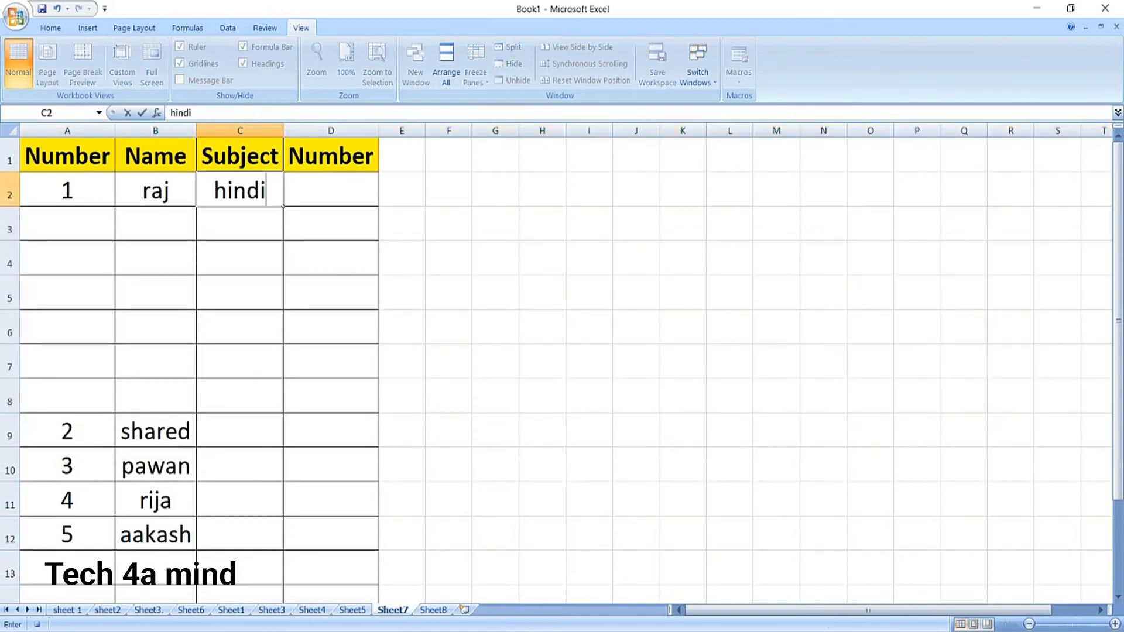
key("Return")
type("english")
key("Return")
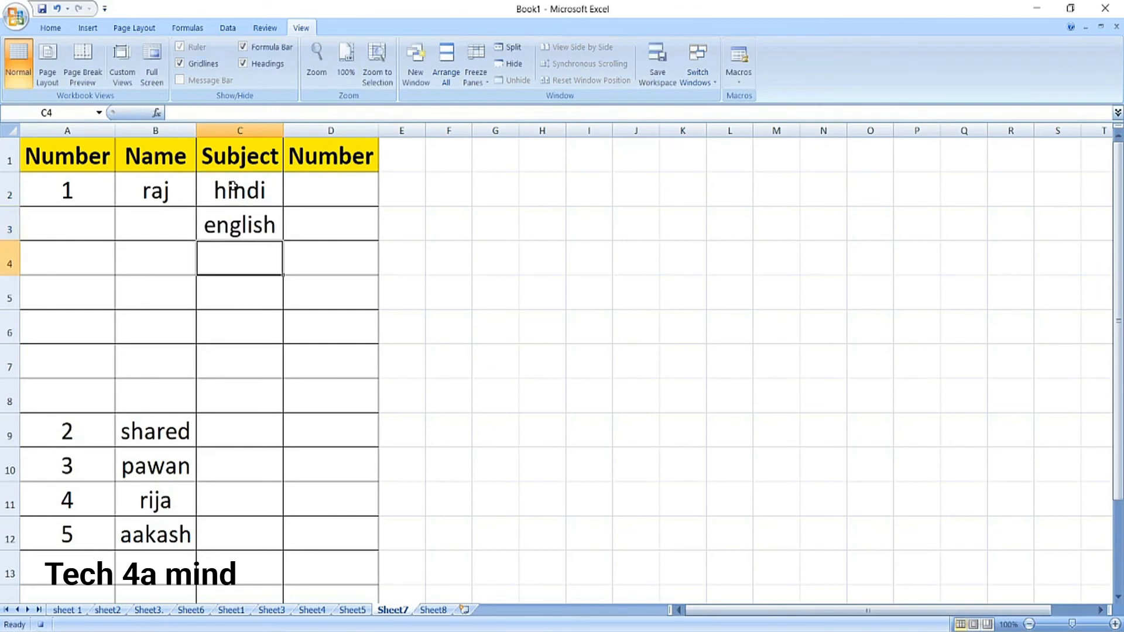
type("math")
key("Return")
type("sanskrit")
key("Return")
type("science")
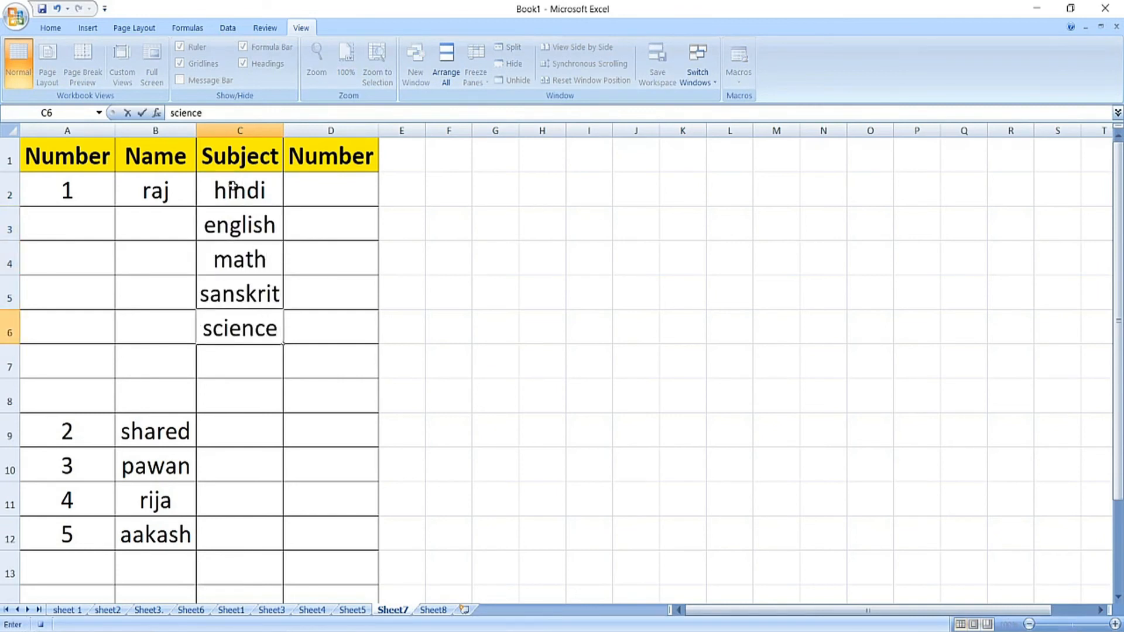
key("Return")
type("T")
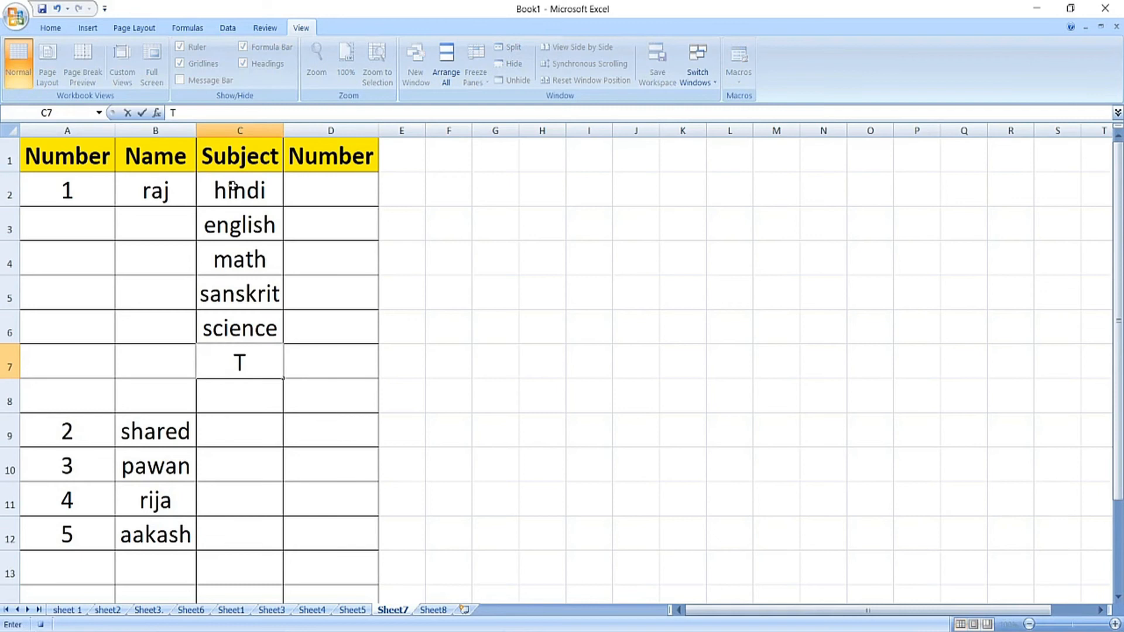
type("ATAL")
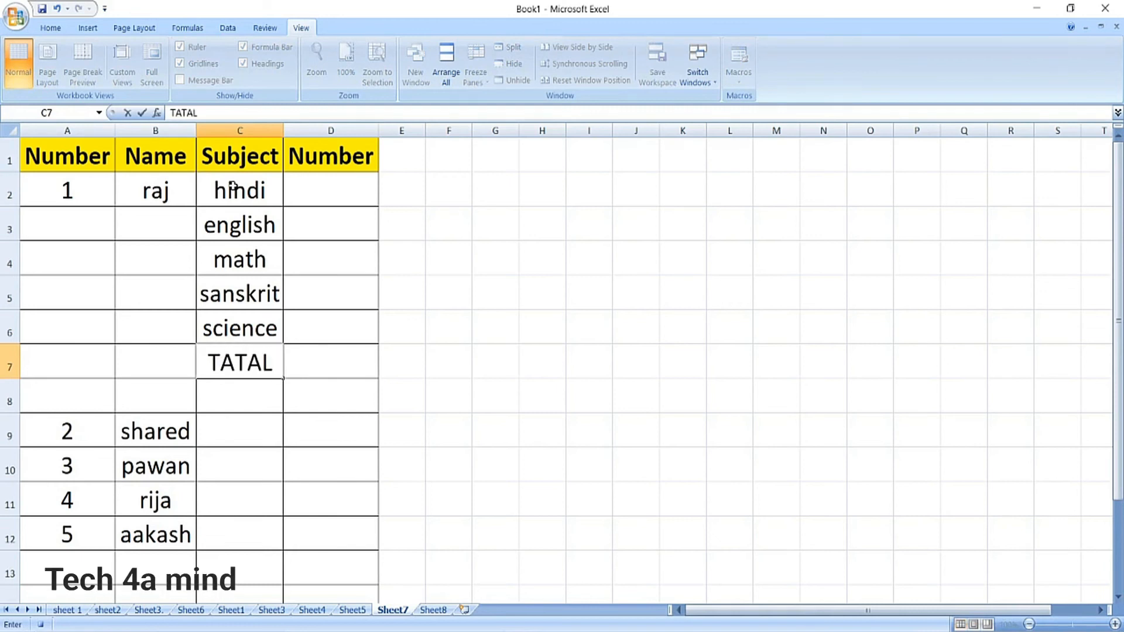
key("Tab")
Add an AutoSum formula in cell D7 that totals D2:D6.
left_click(38, 29)
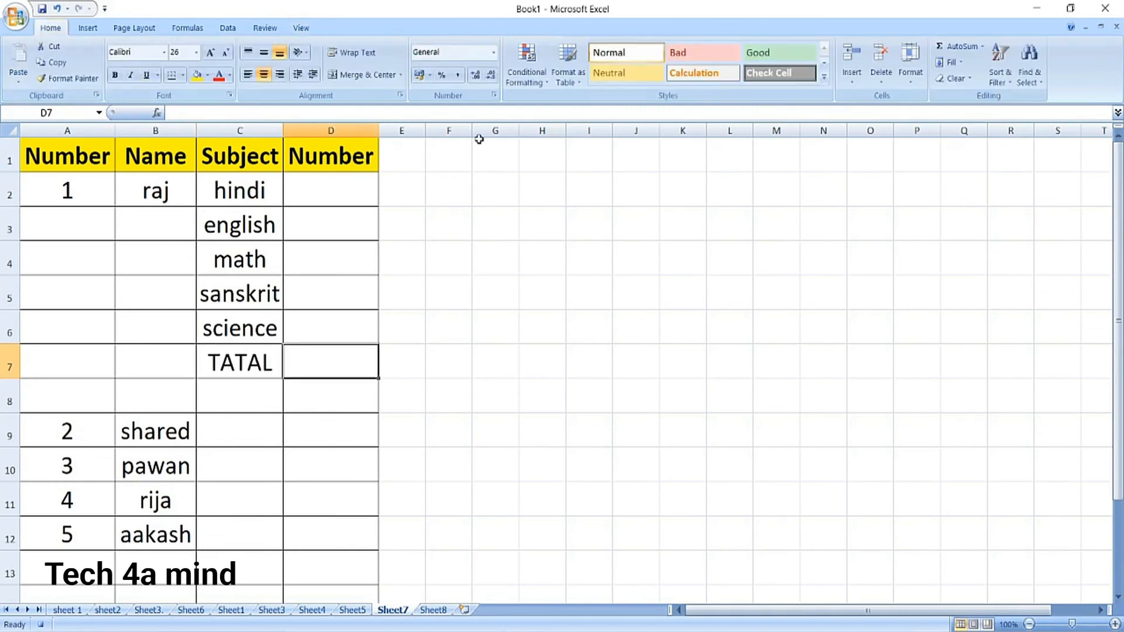
left_click(961, 47)
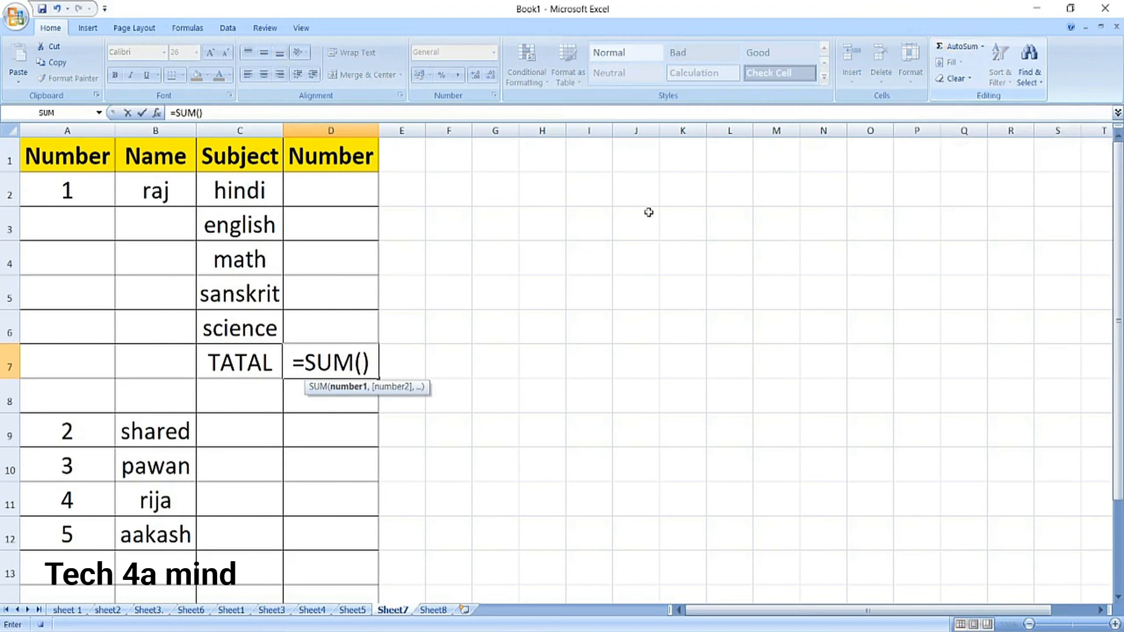
left_click_drag(352, 189, 357, 319)
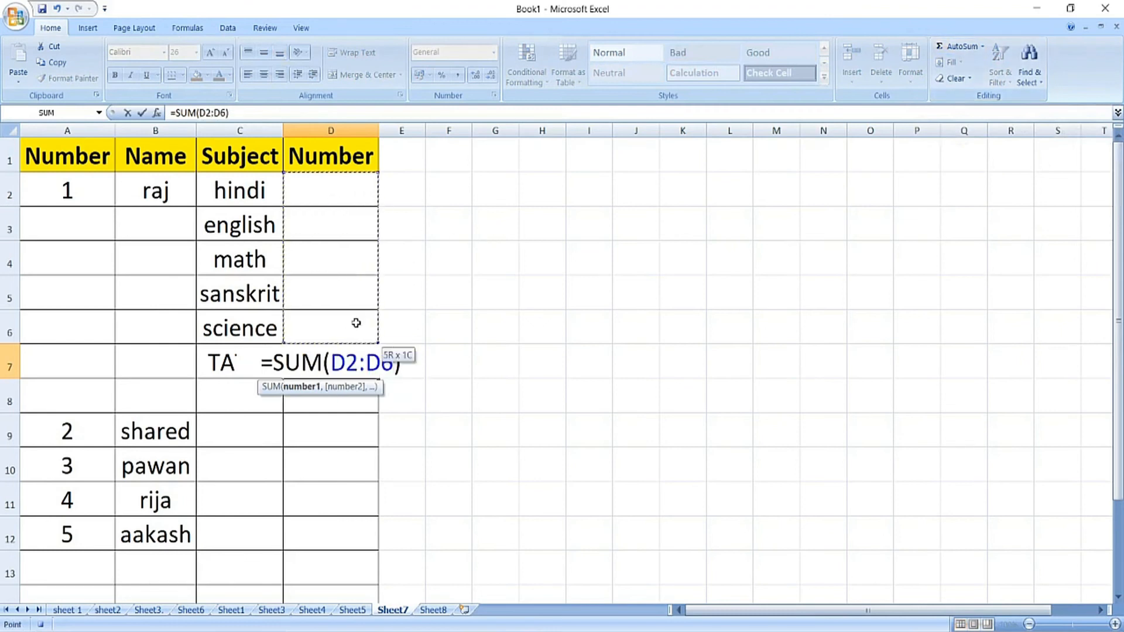
key("Return")
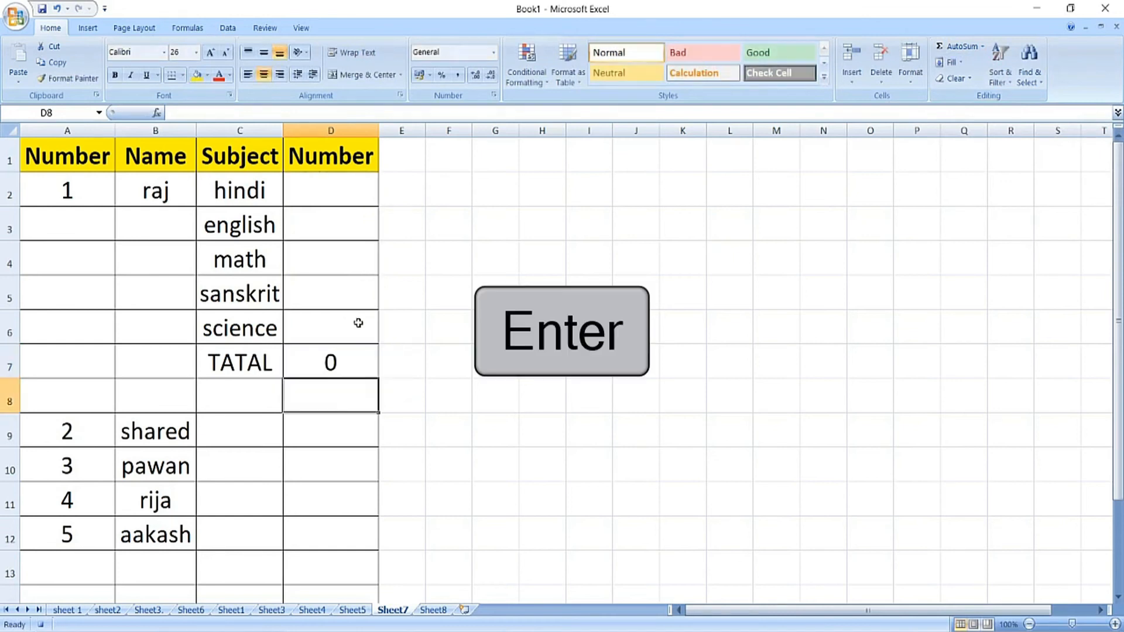
Stop recording the third macro.
left_click(301, 28)
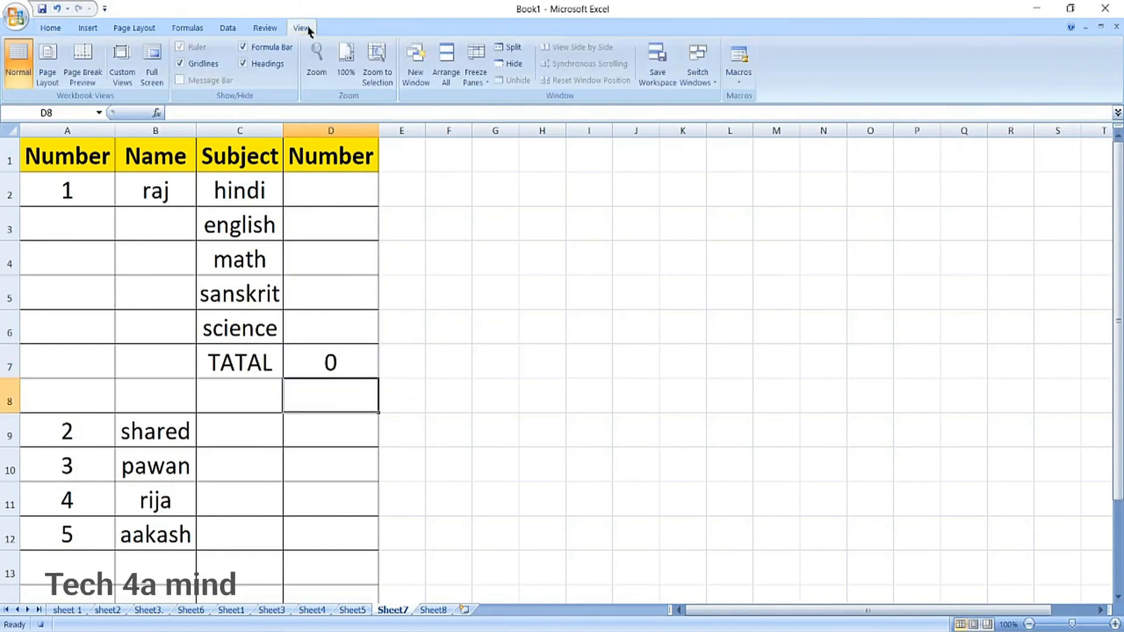
left_click(740, 81)
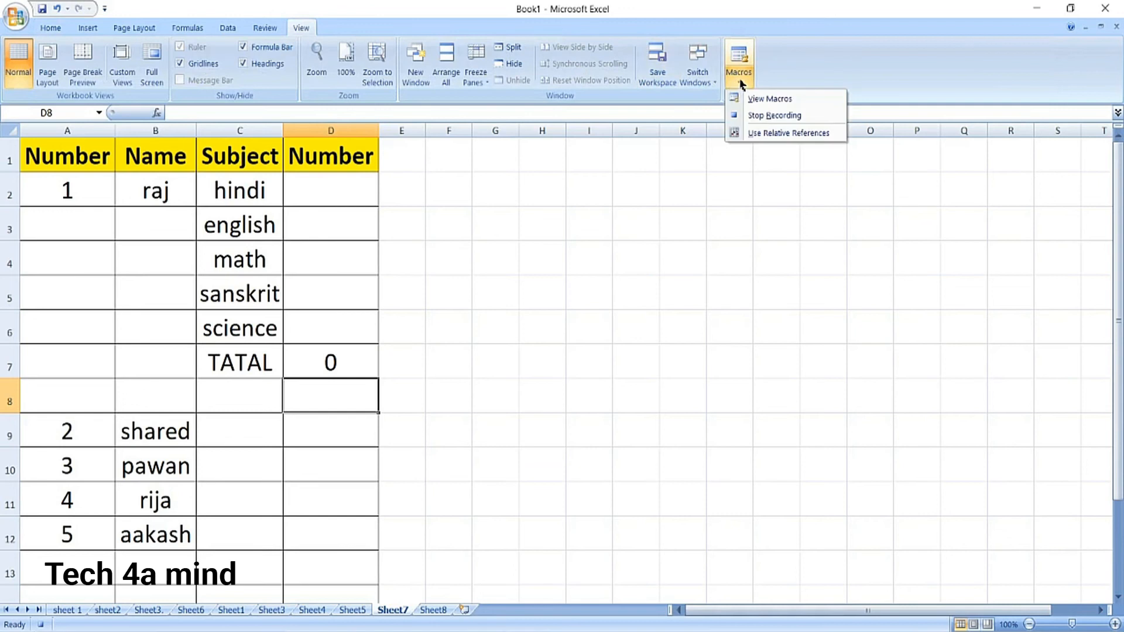
left_click(749, 117)
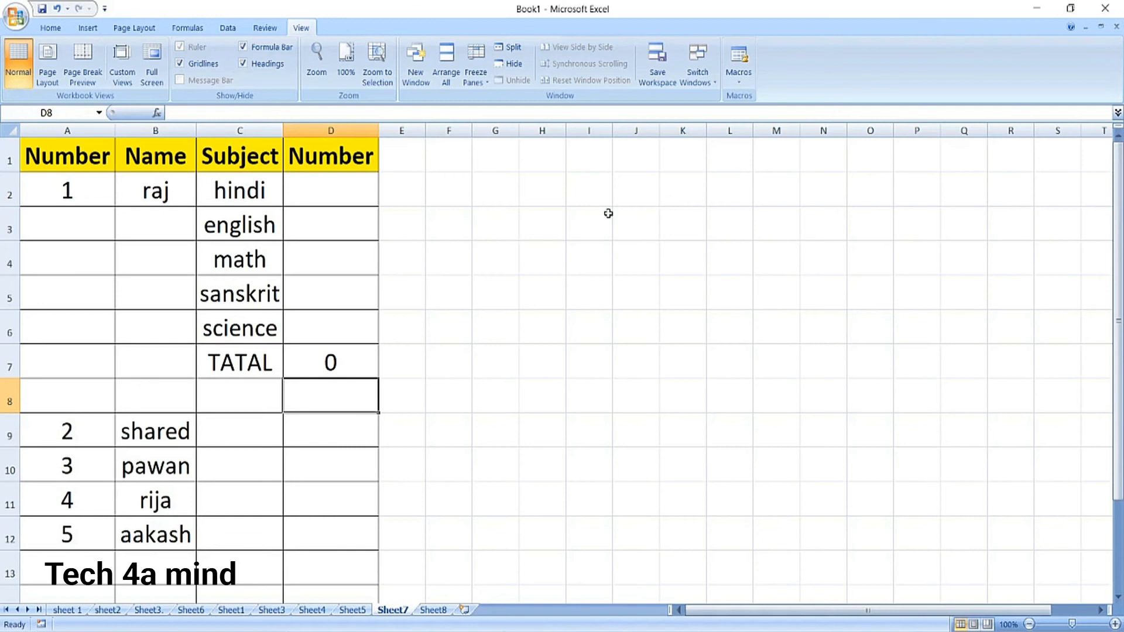
Run Macro3 from cell A9 and check where the subject block is placed.
left_click(74, 434)
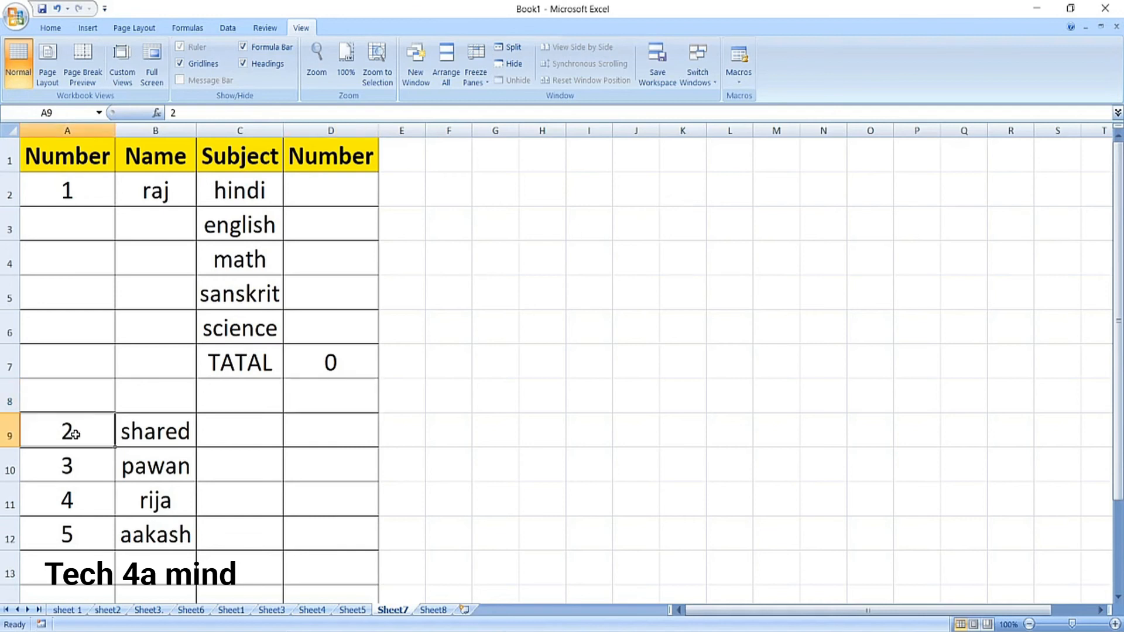
left_click(746, 82)
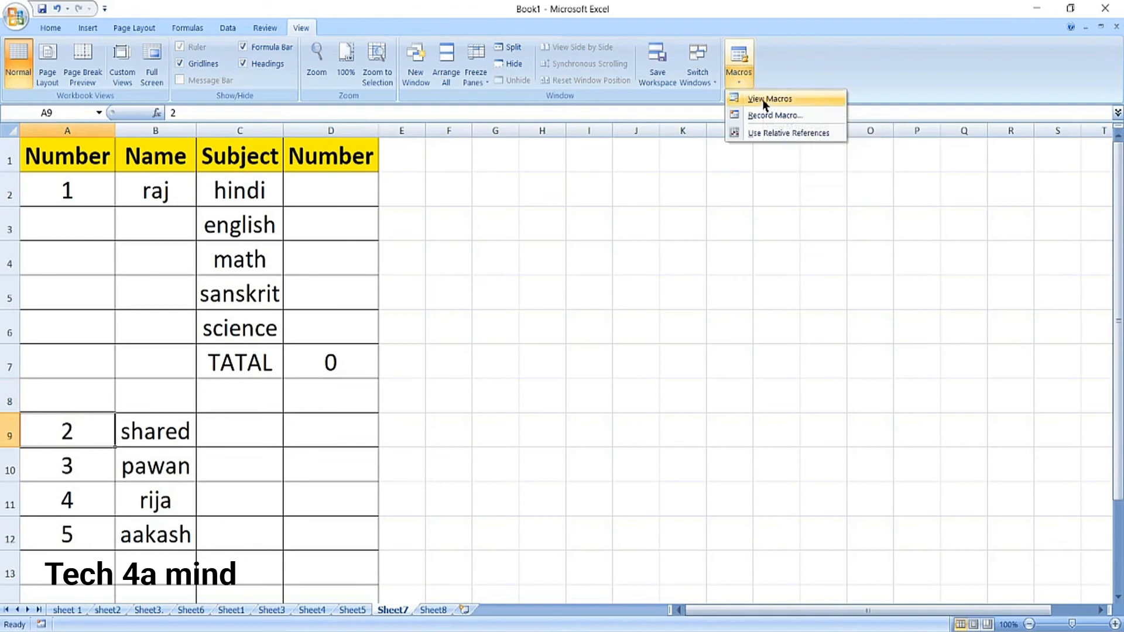
left_click(763, 101)
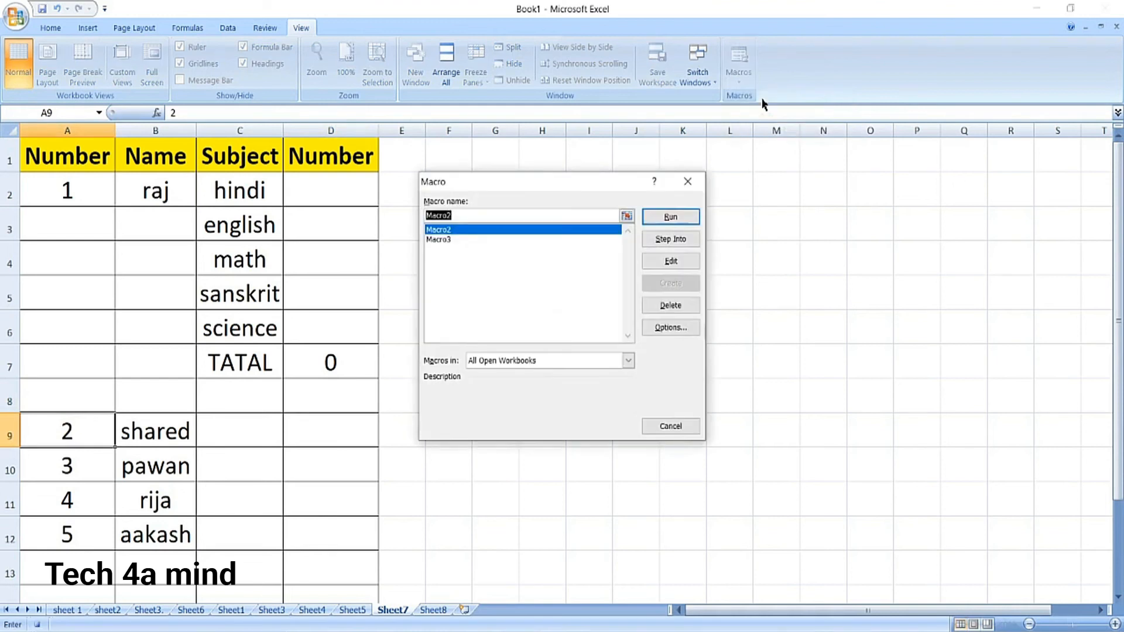
left_click(443, 241)
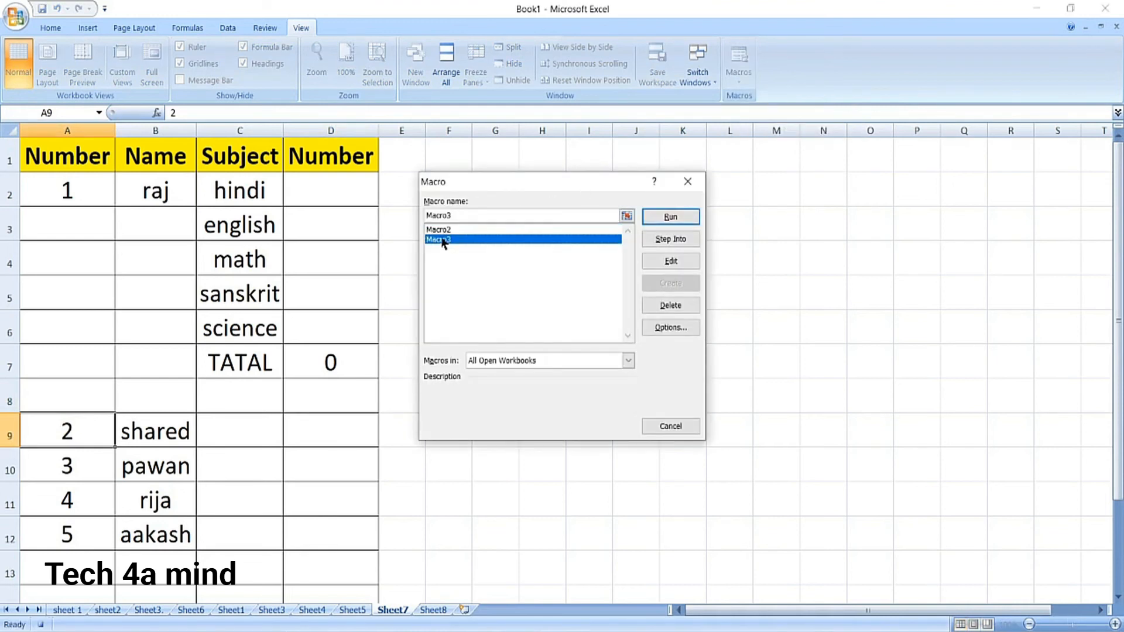
left_click(668, 217)
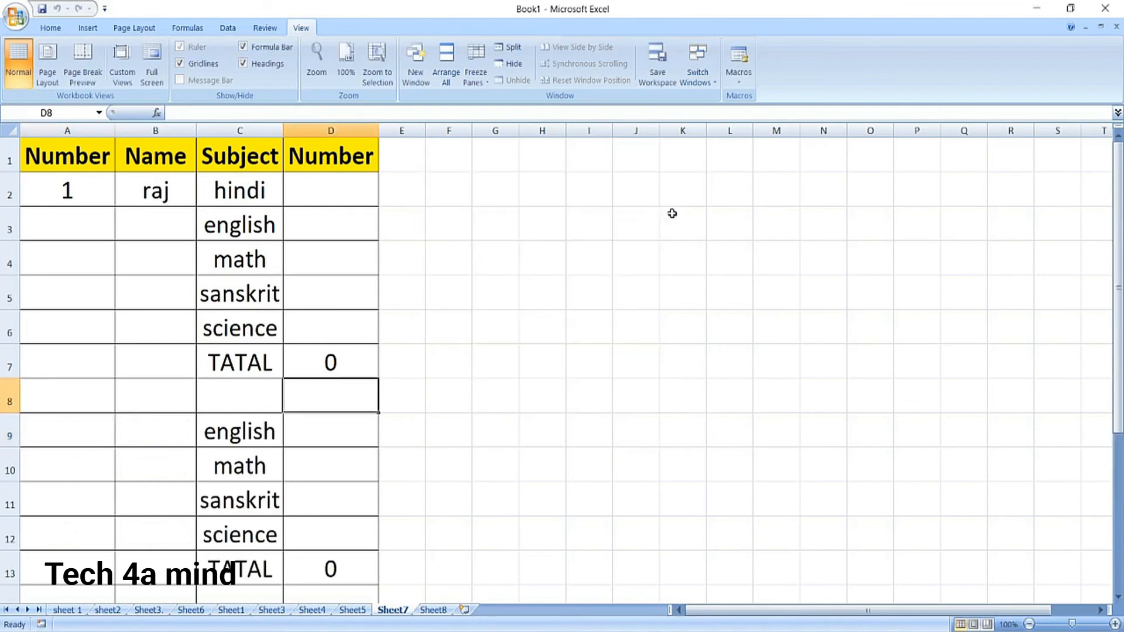
scroll(543, 369, "down", 1)
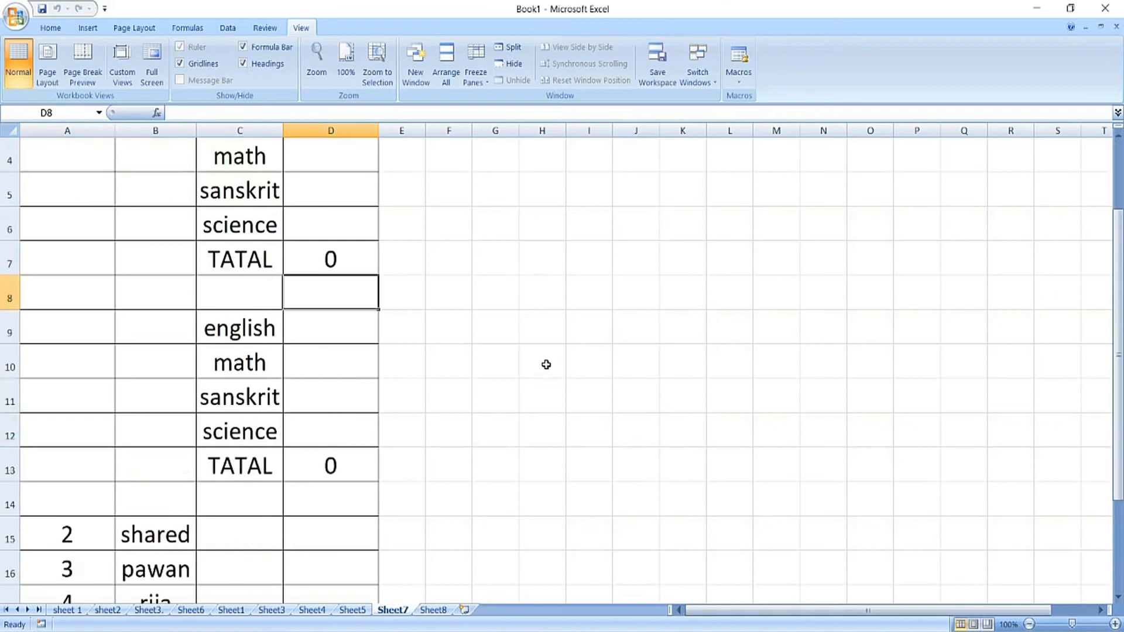
scroll(547, 363, "up", 1)
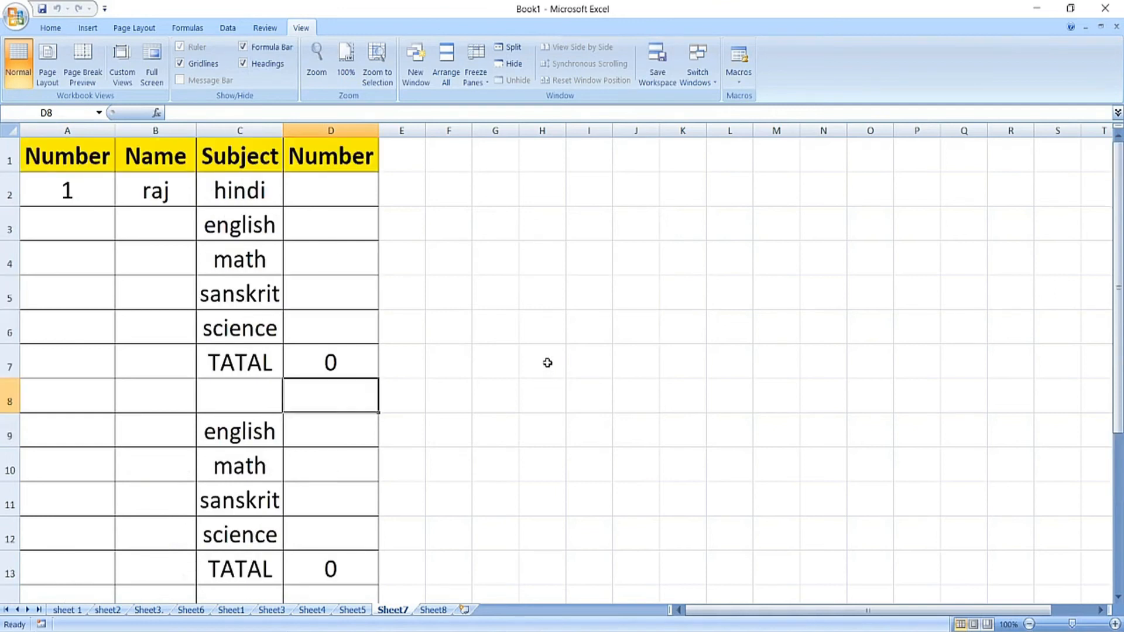
scroll(547, 363, "down", 1)
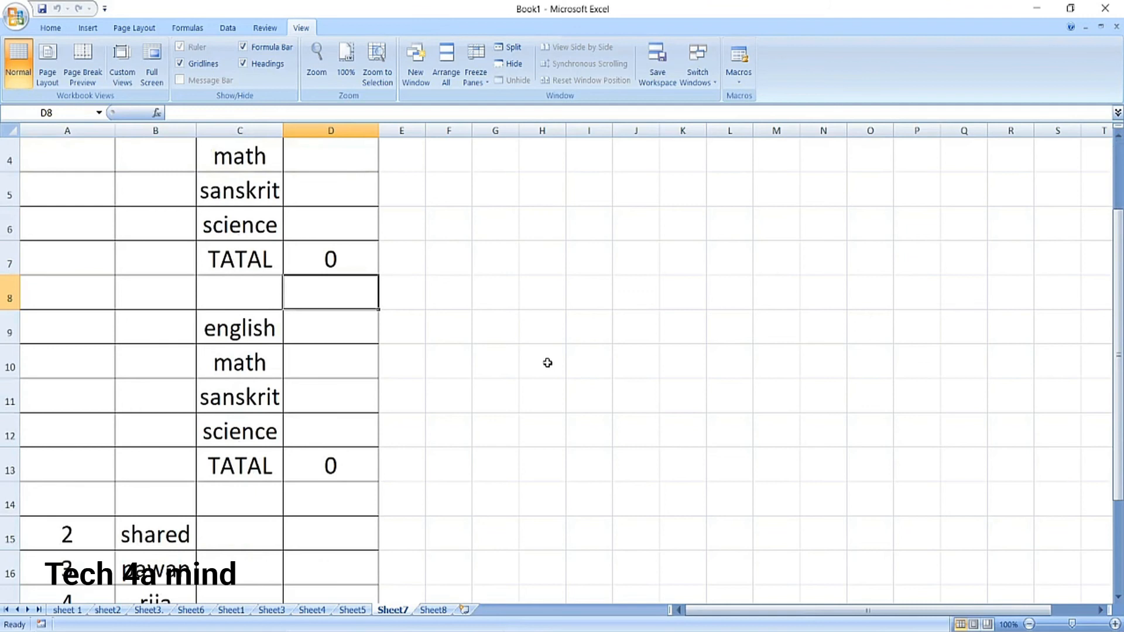
scroll(547, 363, "up", 1)
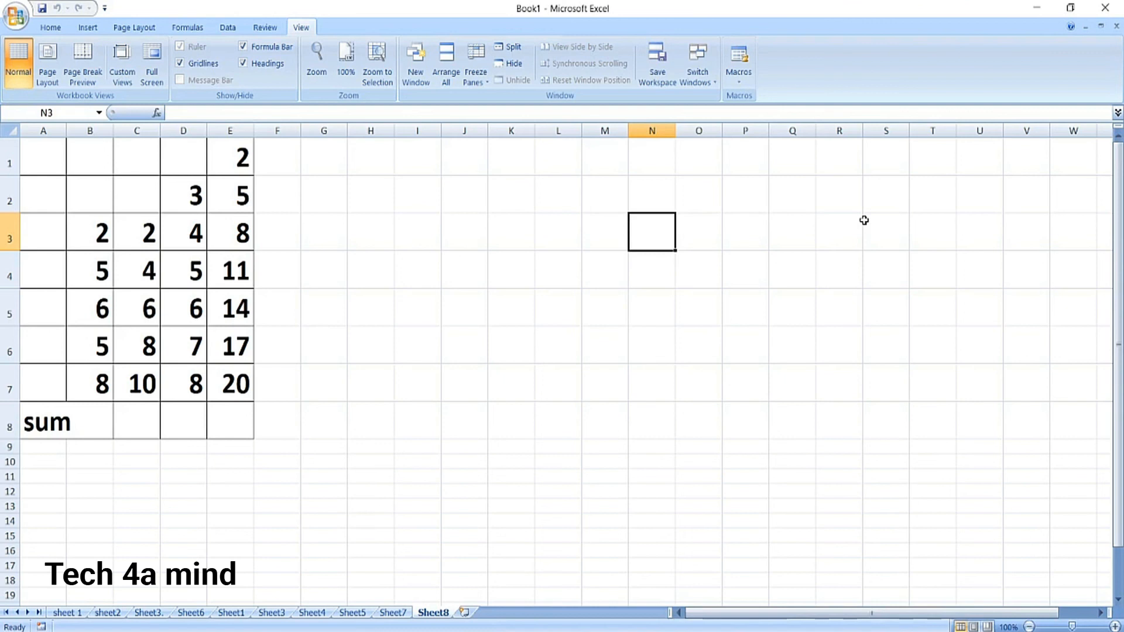
Turn on relative references and start recording Macro4 from cell B8, stored in this workbook.
left_click(100, 425)
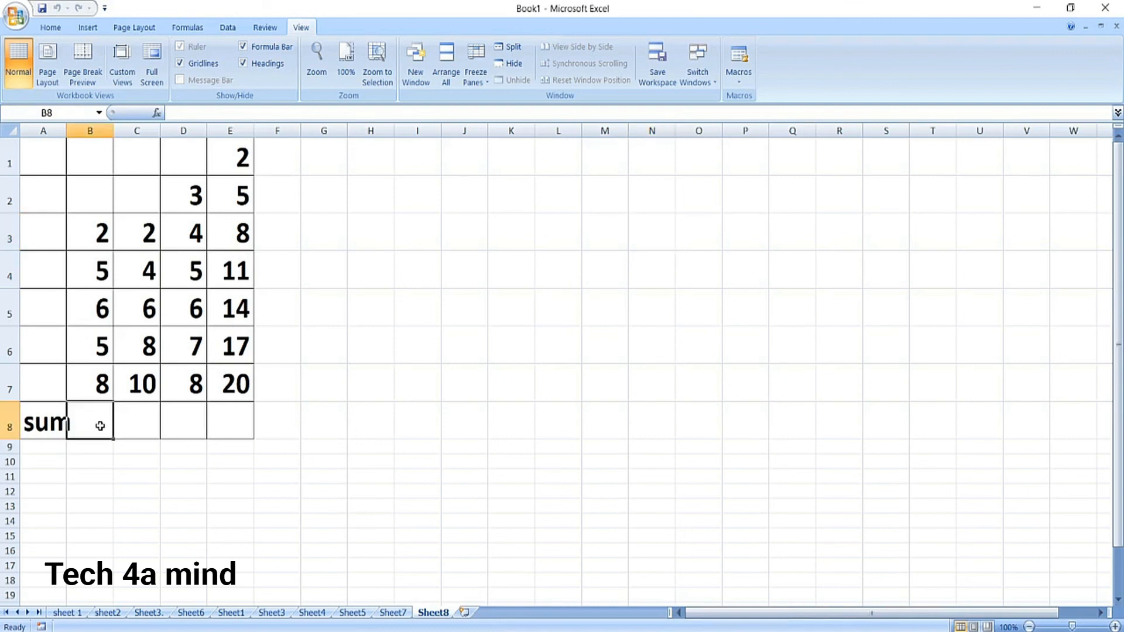
left_click(740, 81)
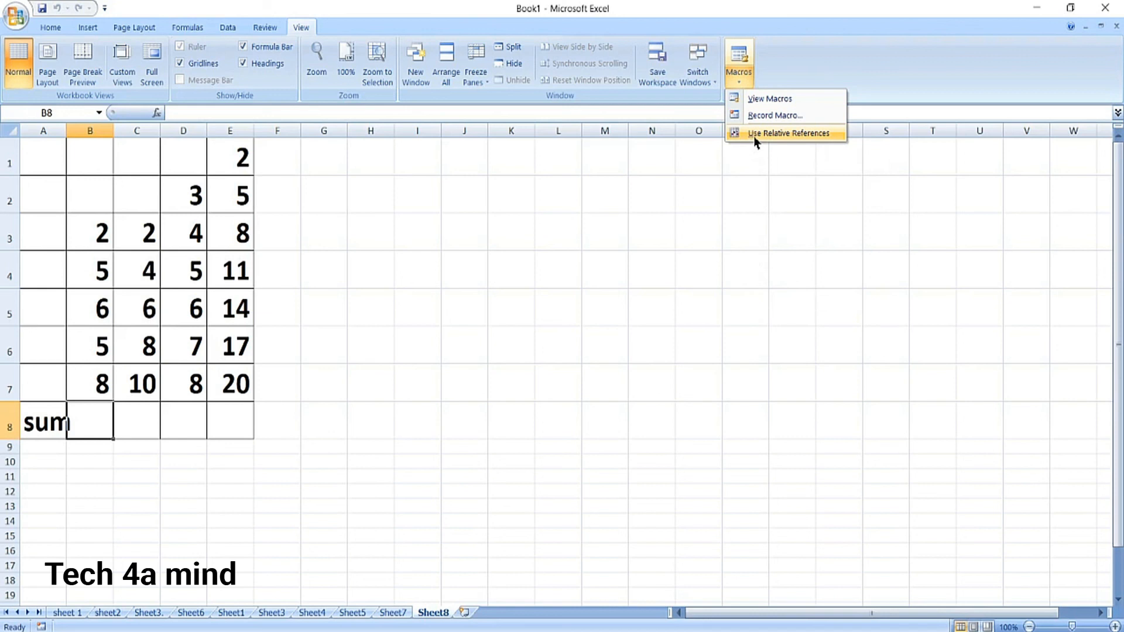
left_click(755, 134)
left_click(740, 81)
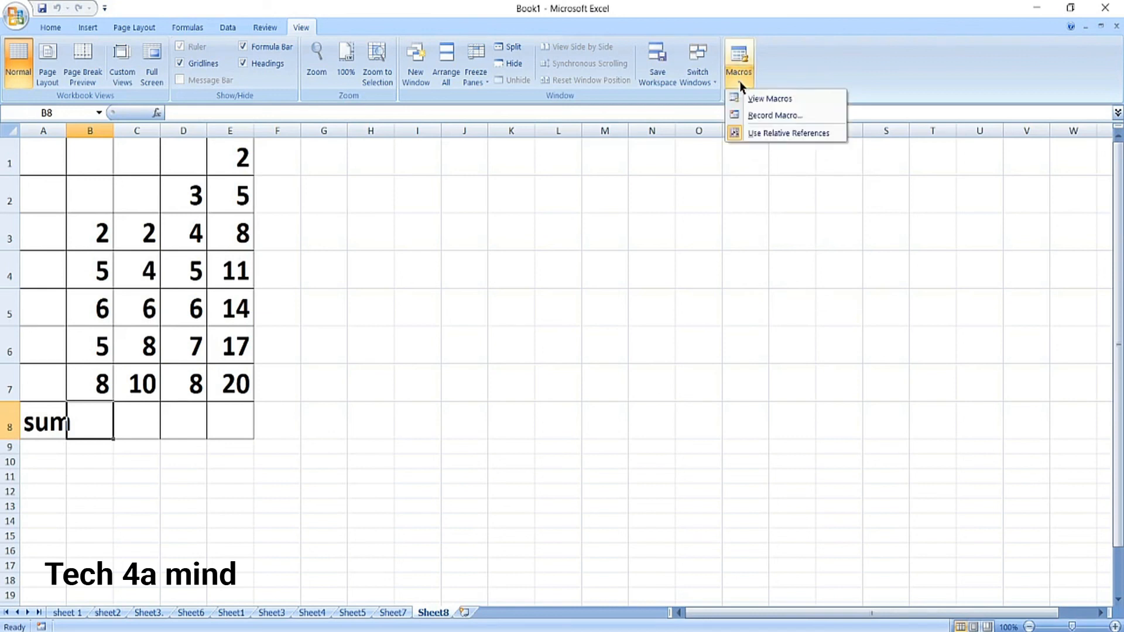
left_click(761, 117)
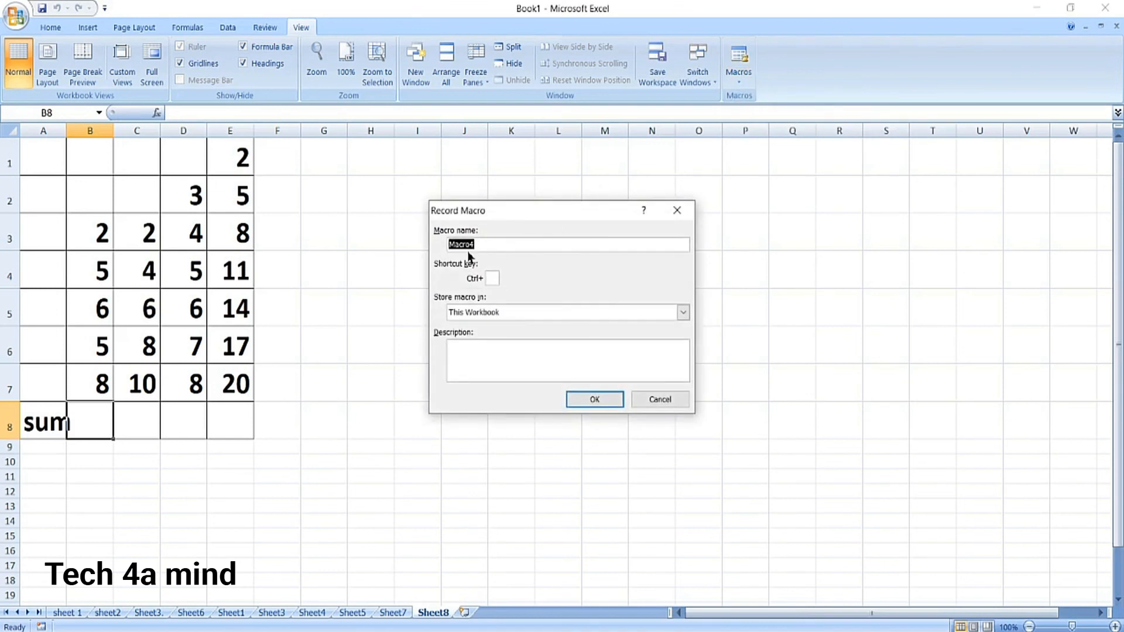
left_click(592, 402)
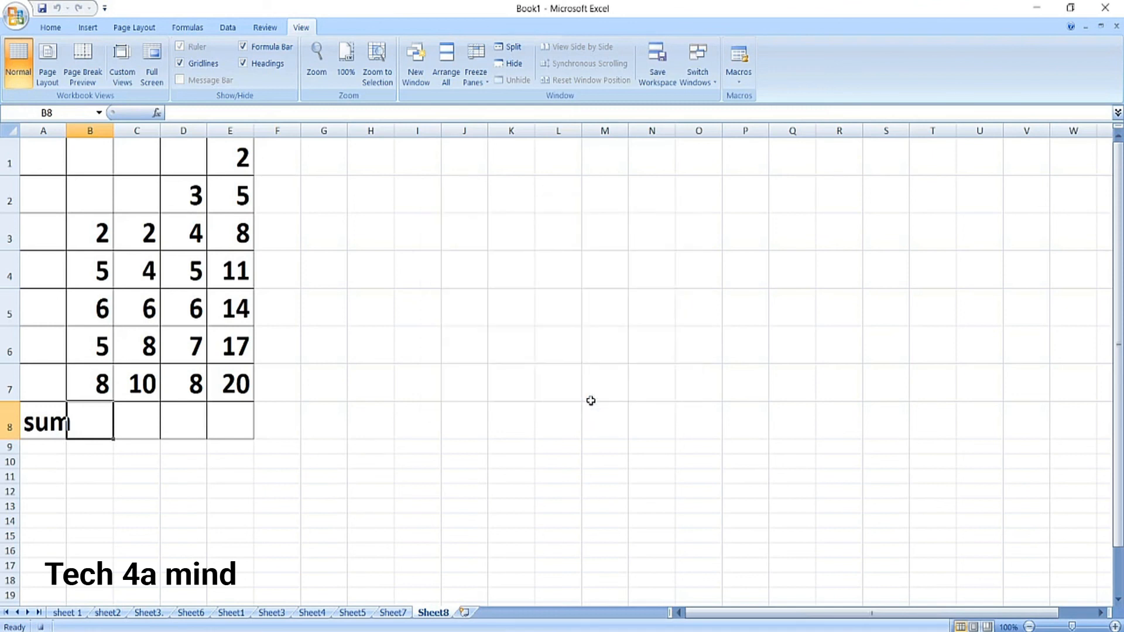
Add an AutoSum formula in cell B8 that totals B3:B7.
left_click(51, 28)
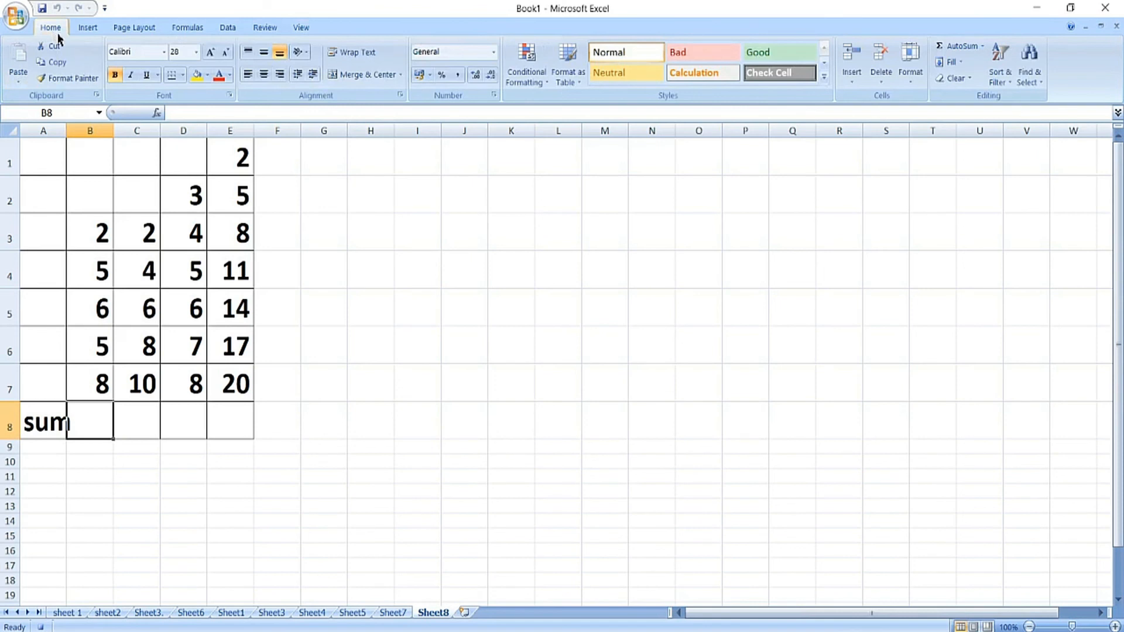
left_click(964, 47)
left_click(964, 47)
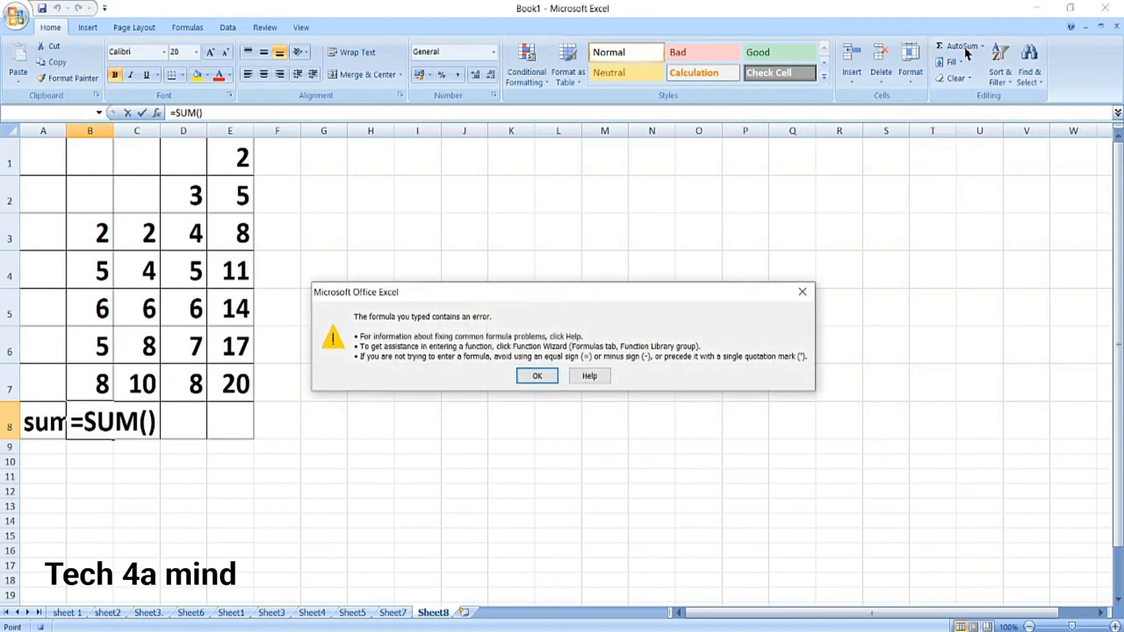
left_click(536, 373)
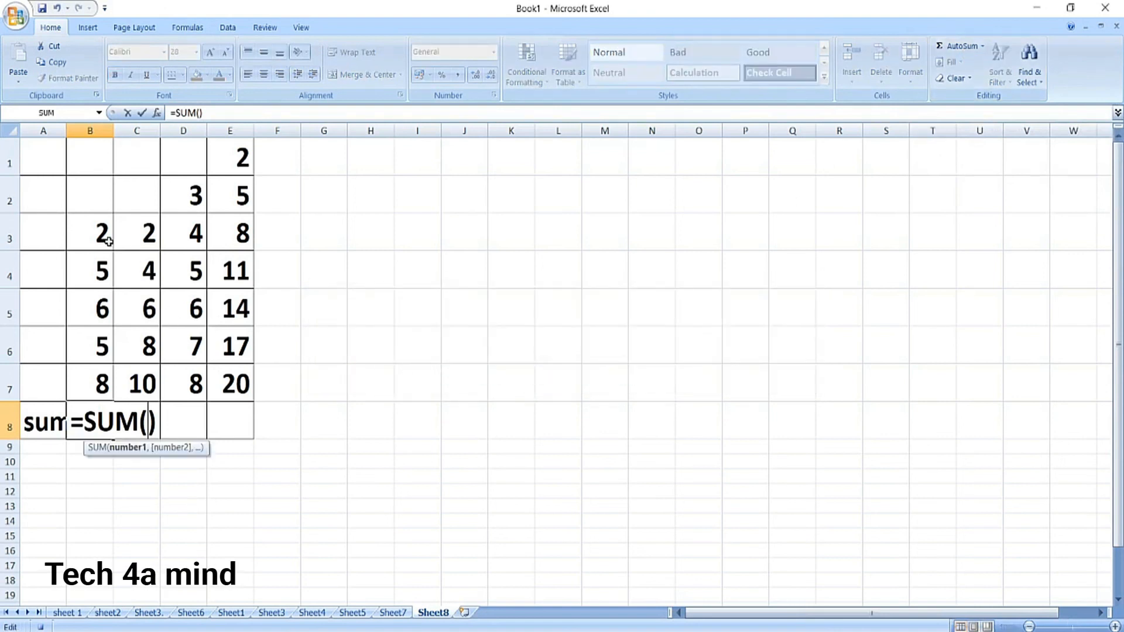
left_click(85, 244)
left_click_drag(84, 245, 91, 370)
key("Return")
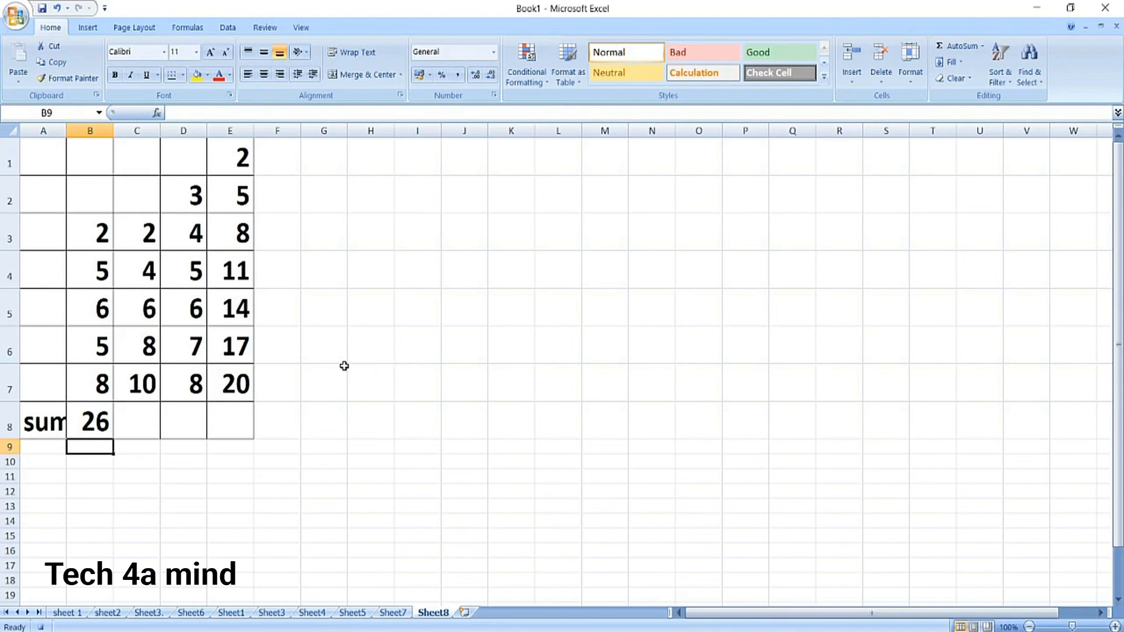
Stop recording the Macro4 column-sum macro.
left_click(300, 28)
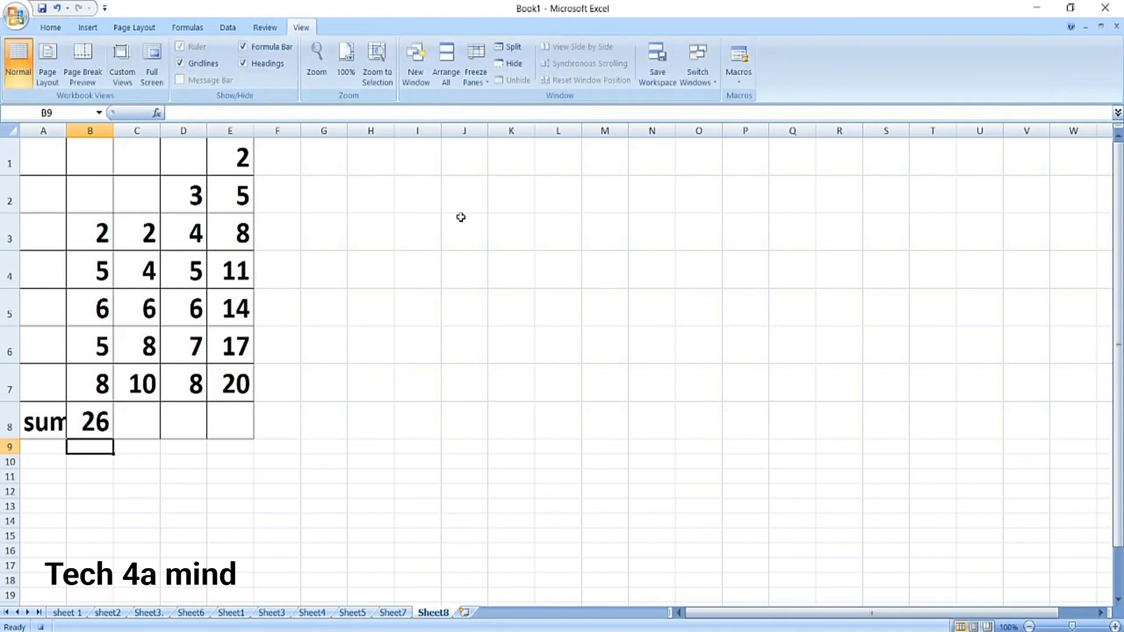
left_click(737, 81)
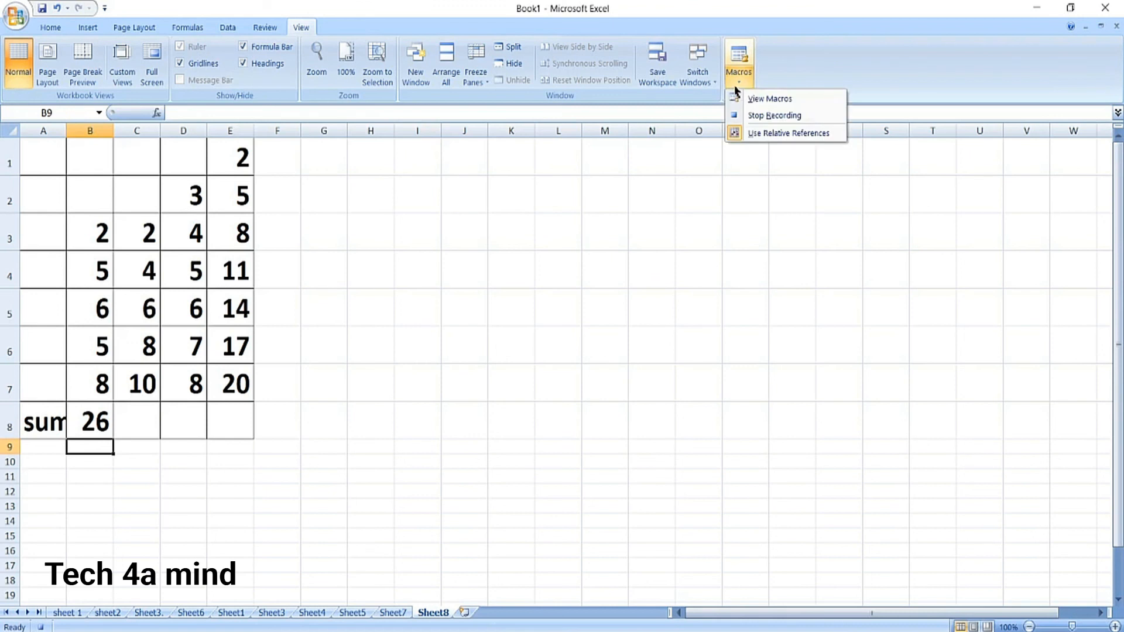
left_click(748, 119)
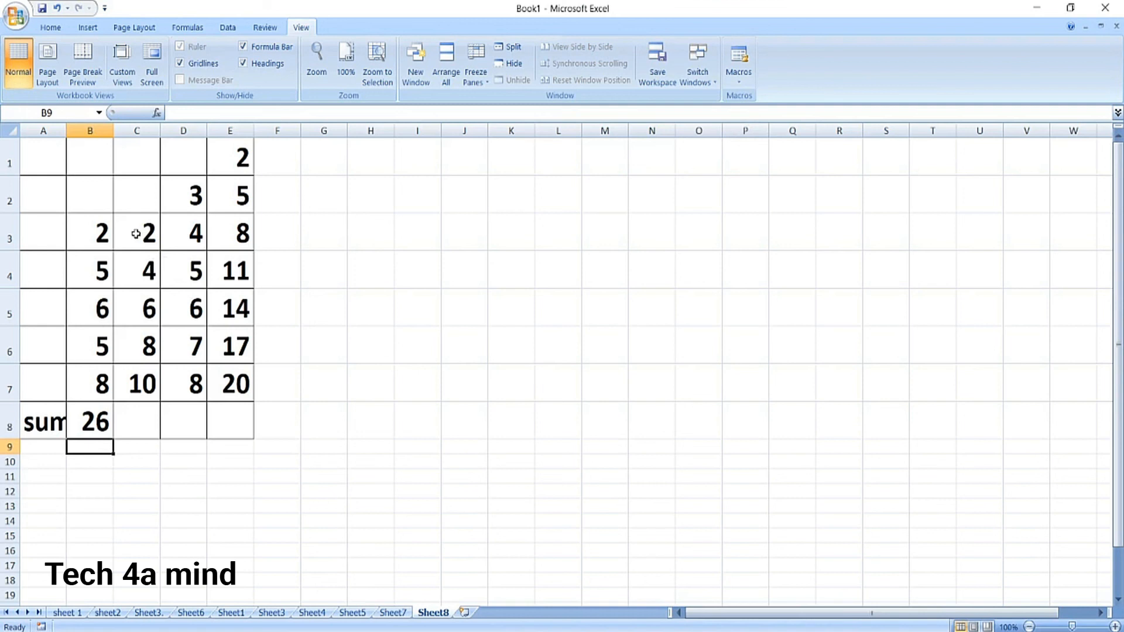
Run Macro4 from cell C8 to total the five cells above it.
left_click(133, 427)
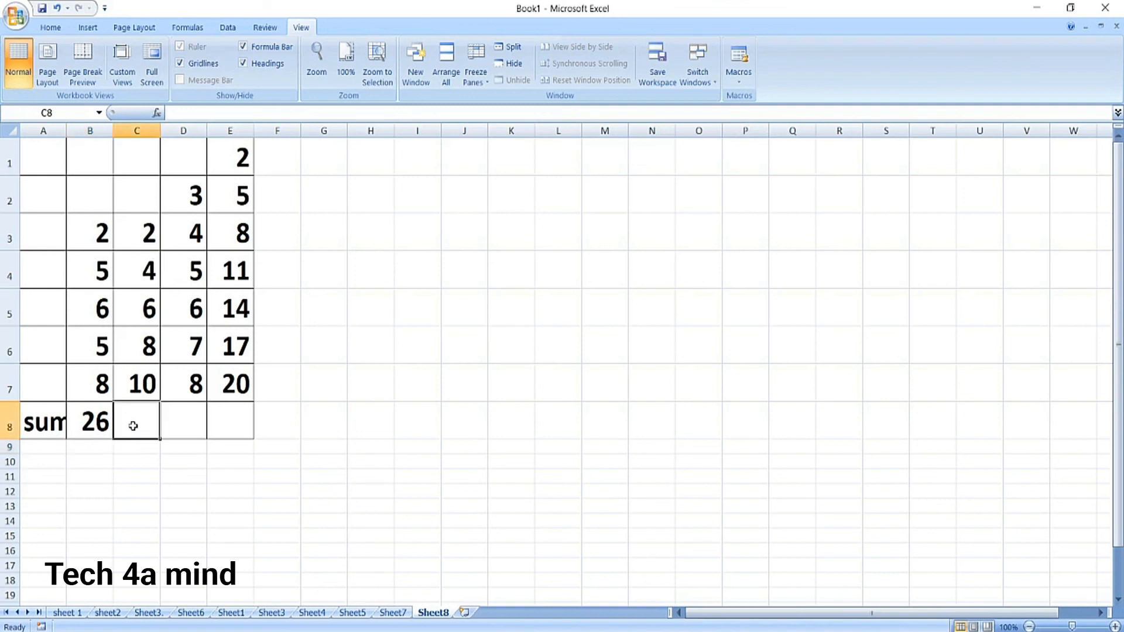
left_click(739, 82)
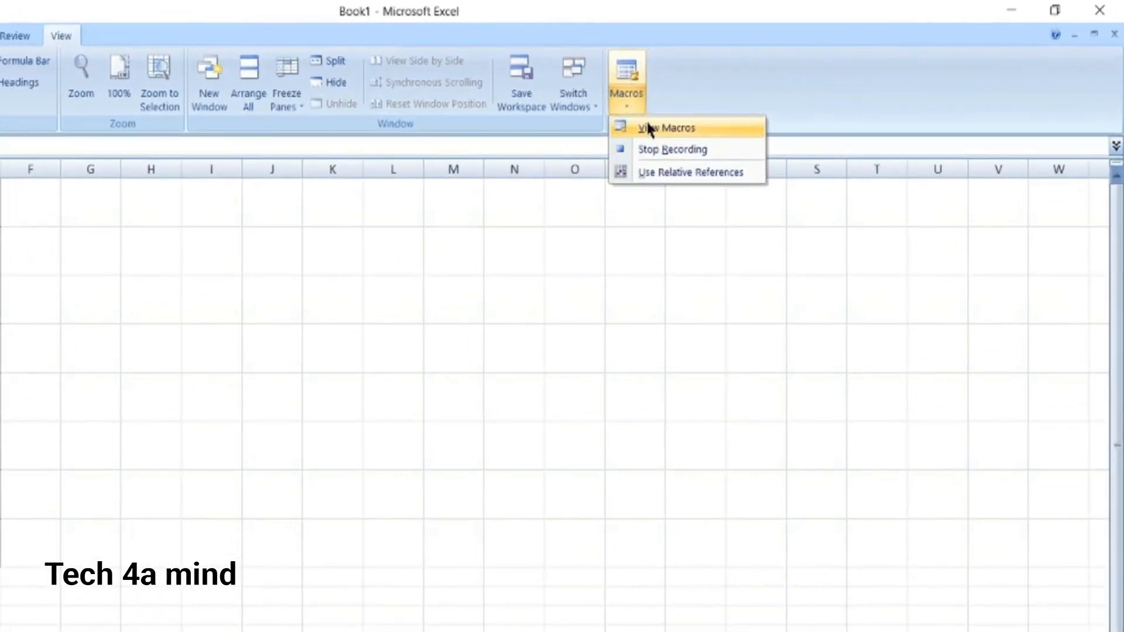
left_click(649, 129)
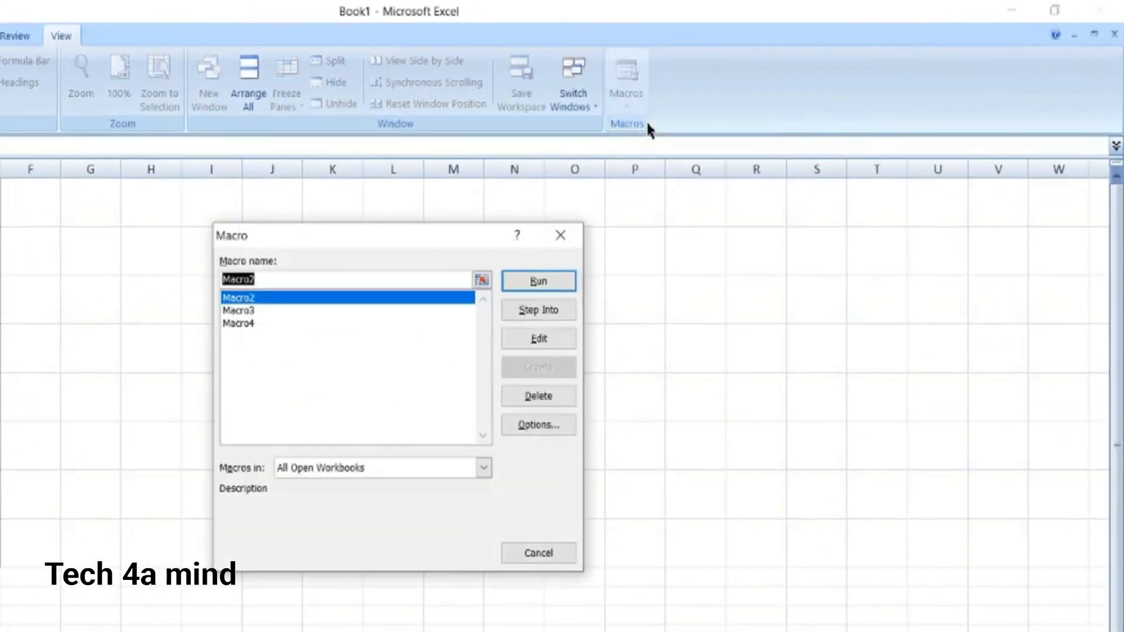
left_click(241, 324)
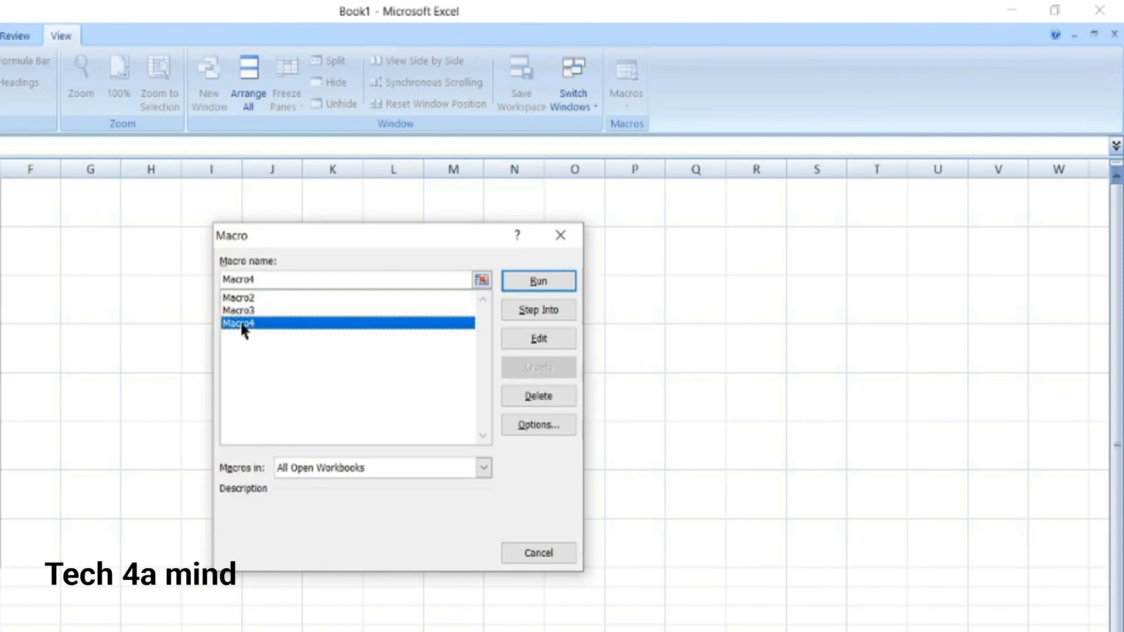
left_click(526, 275)
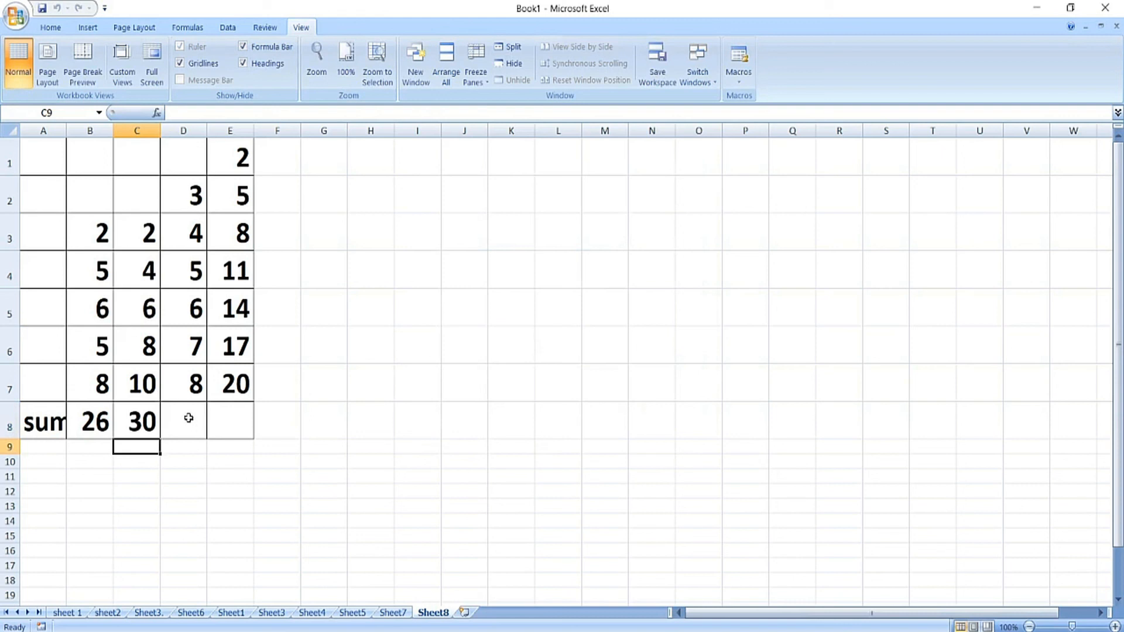
Run Macro4 from cell D8 and check which cells it totals by selecting D3:D7 and the originally recorded range B3:B7.
left_click(188, 419)
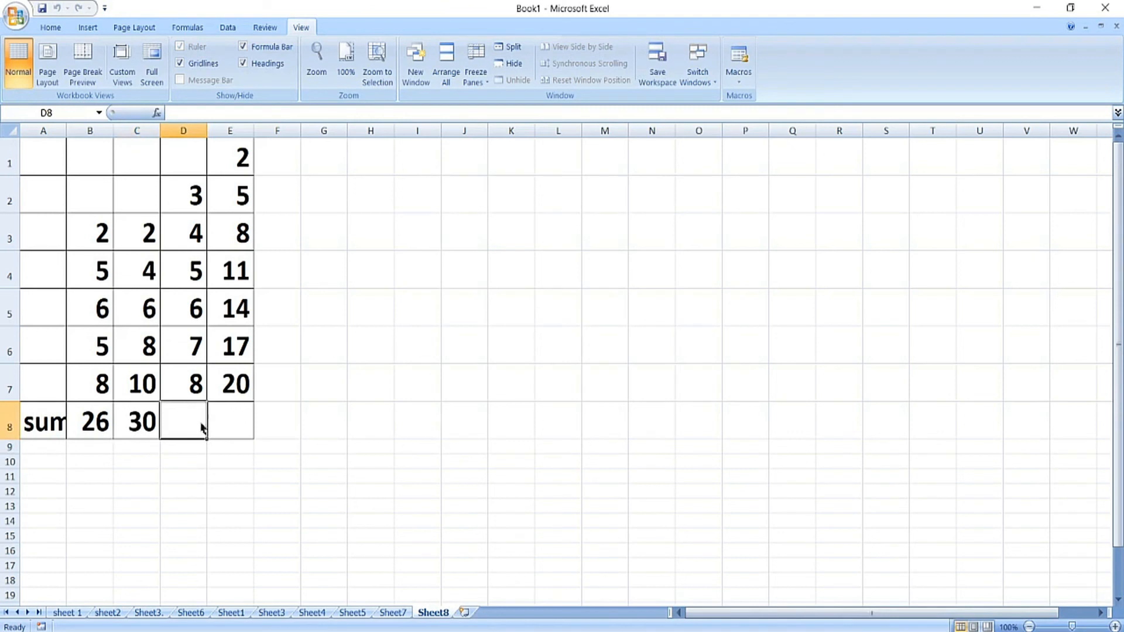
left_click(739, 69)
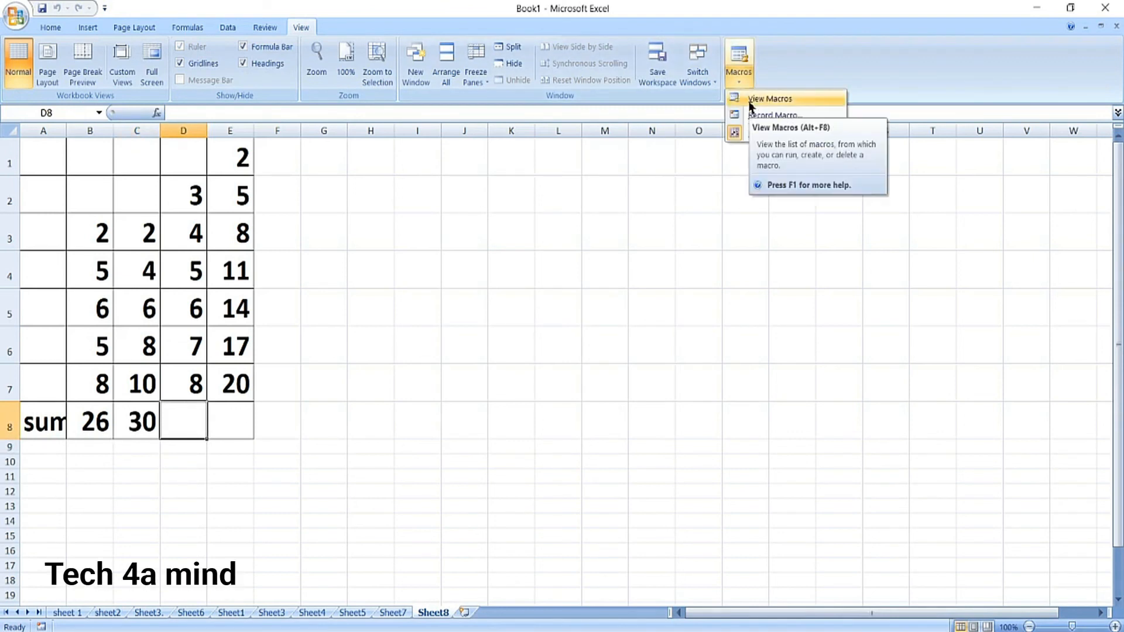
left_click(755, 99)
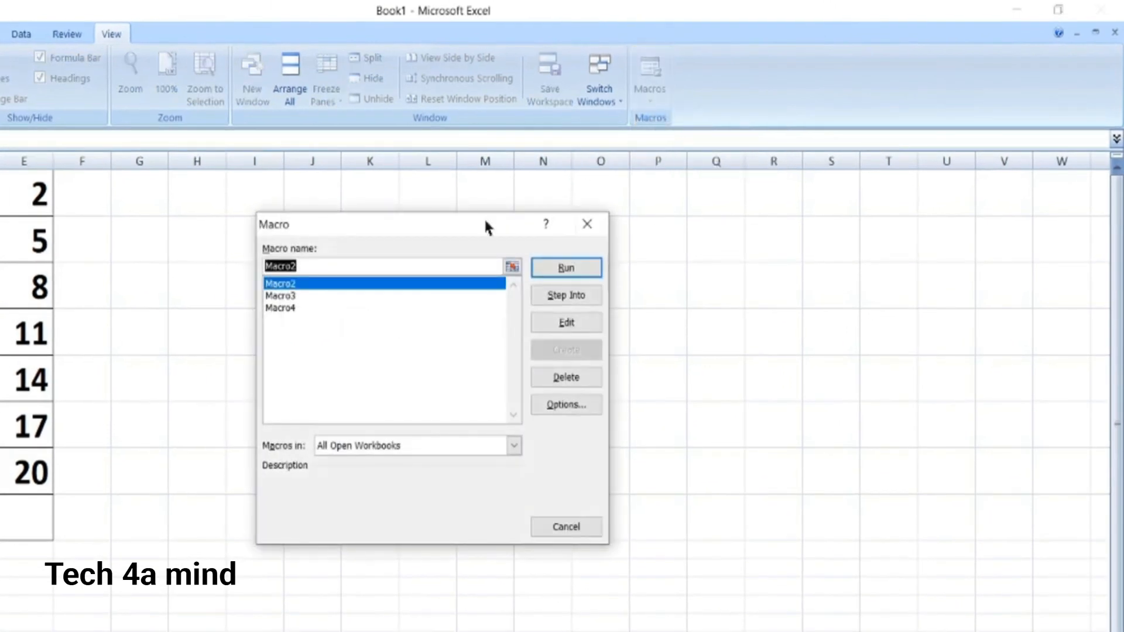
left_click(283, 309)
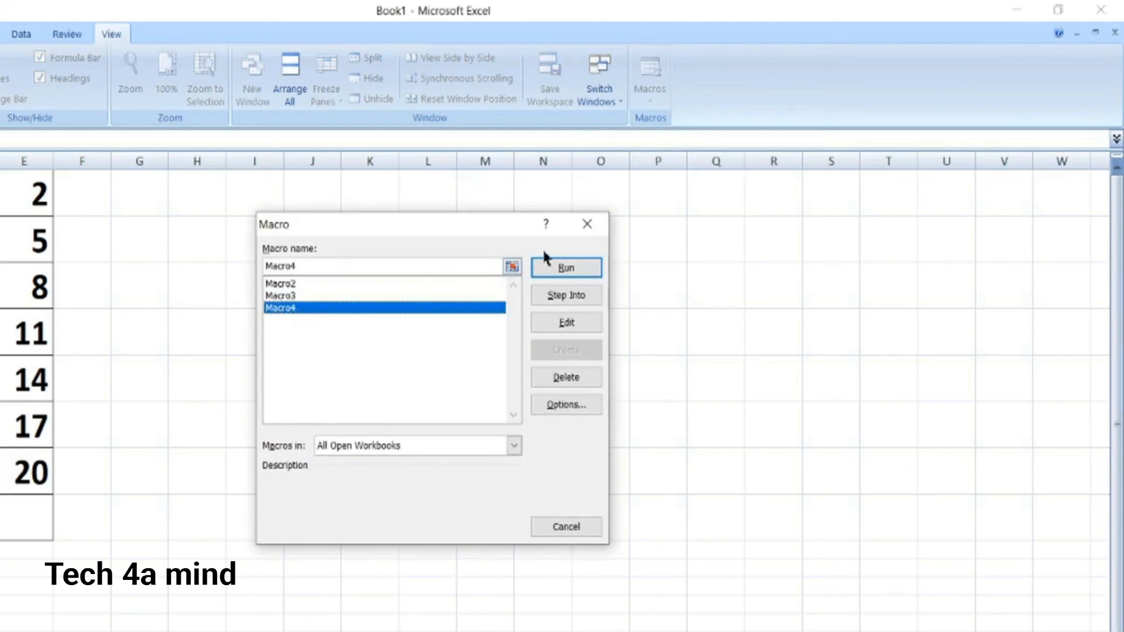
left_click(559, 267)
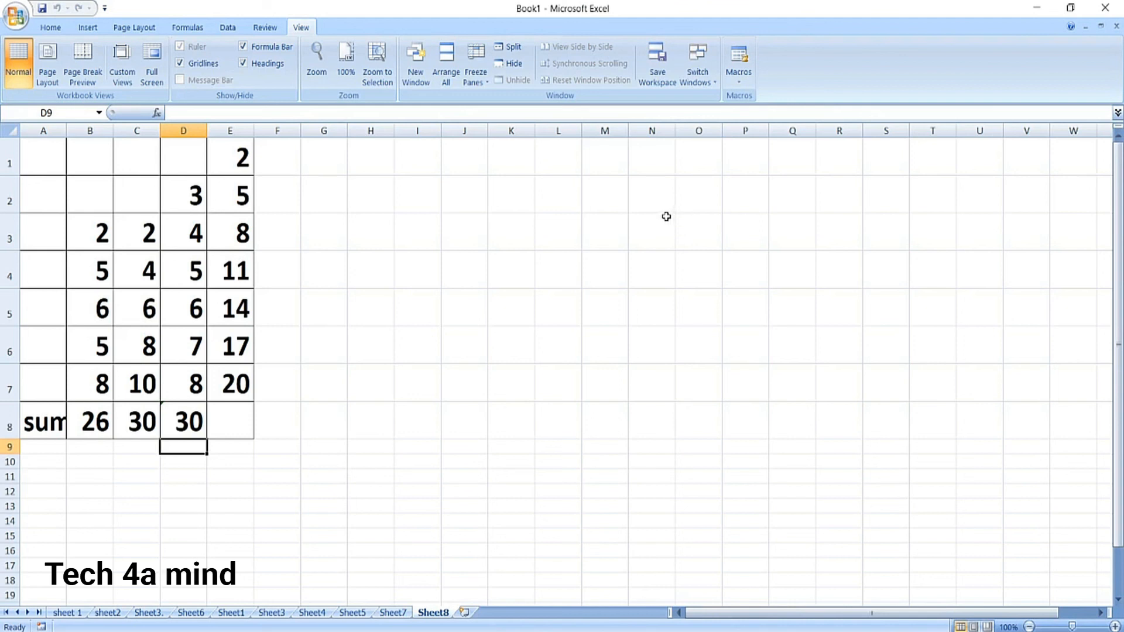
left_click_drag(193, 241, 196, 400)
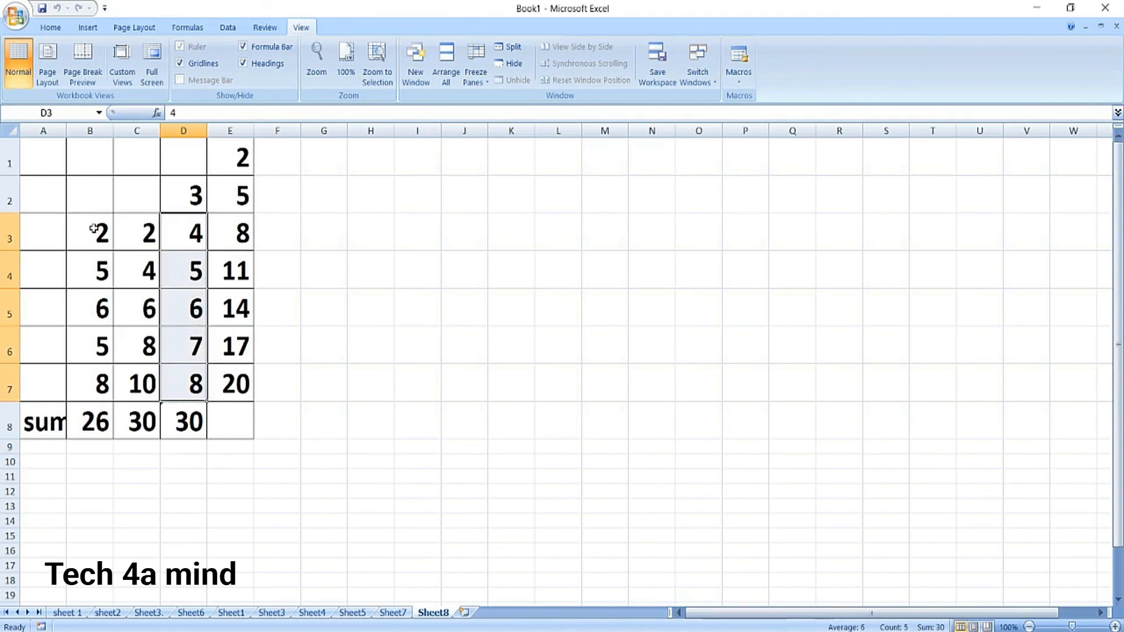
left_click_drag(94, 229, 102, 374)
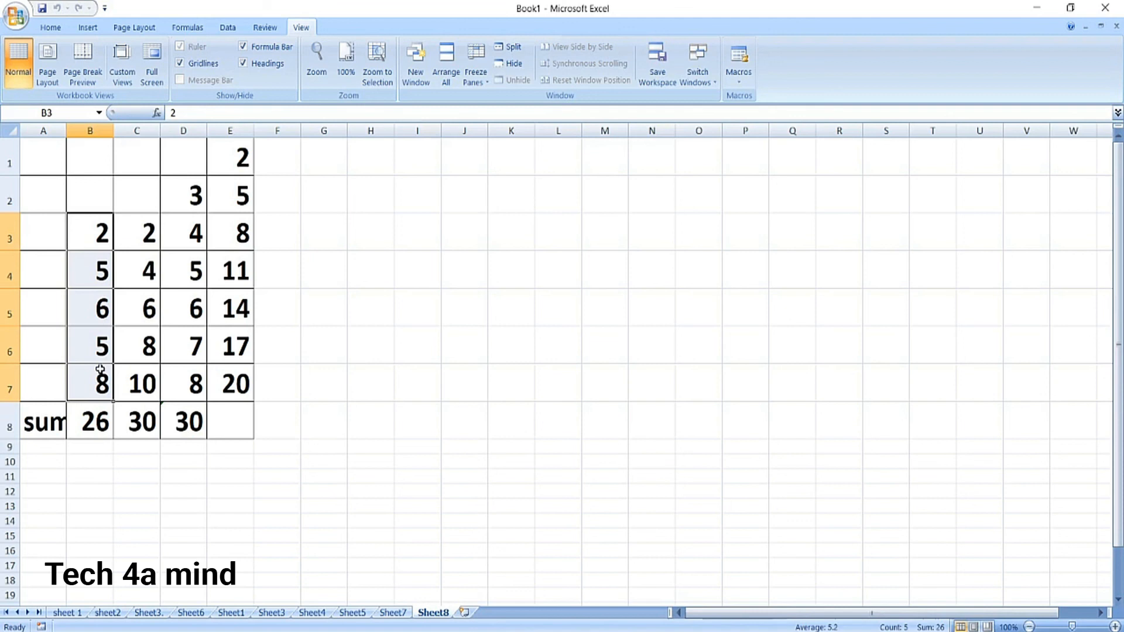
left_click_drag(196, 234, 200, 375)
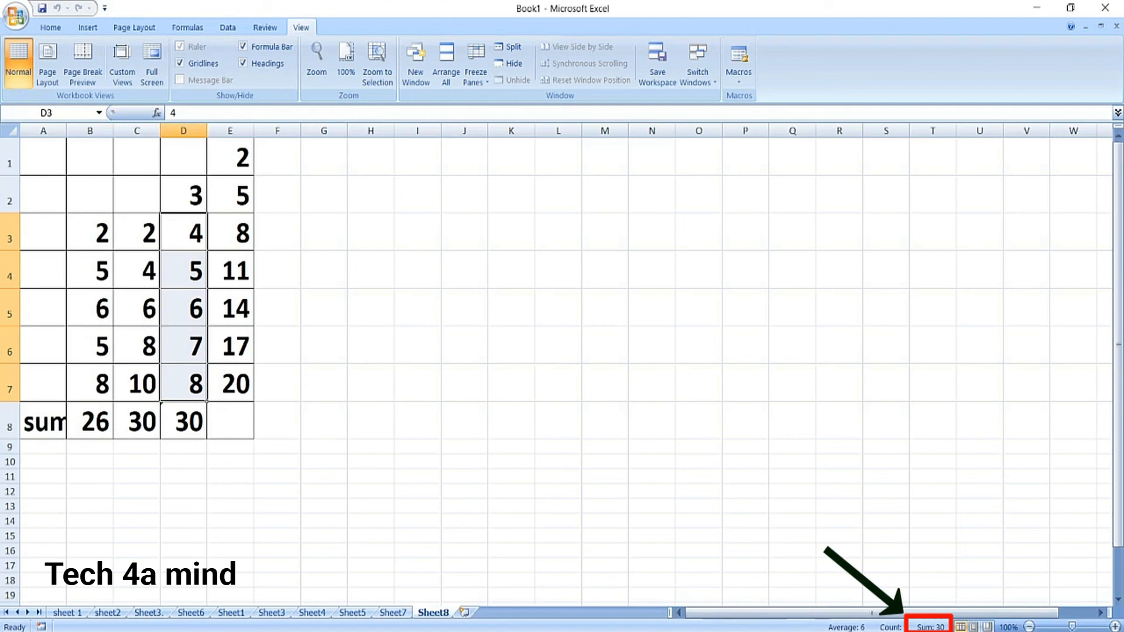
Run Macro4 from cell E8 and check its total against the selection sums of E1:E7 and E3:E7.
left_click(231, 420)
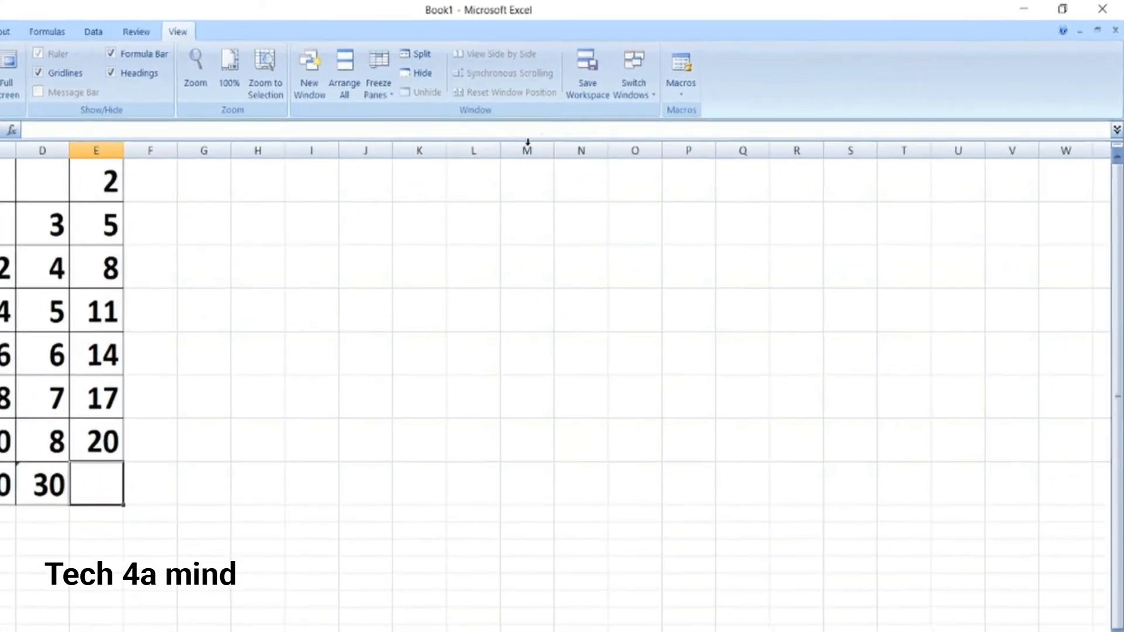
left_click(684, 91)
left_click(738, 111)
left_click(339, 288)
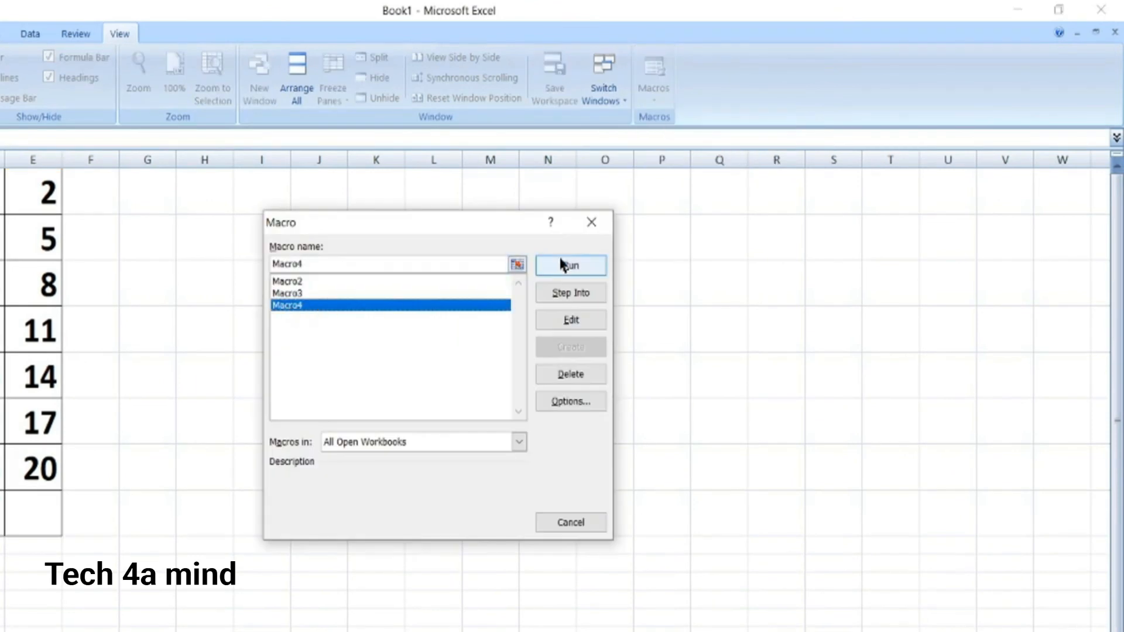
left_click(563, 265)
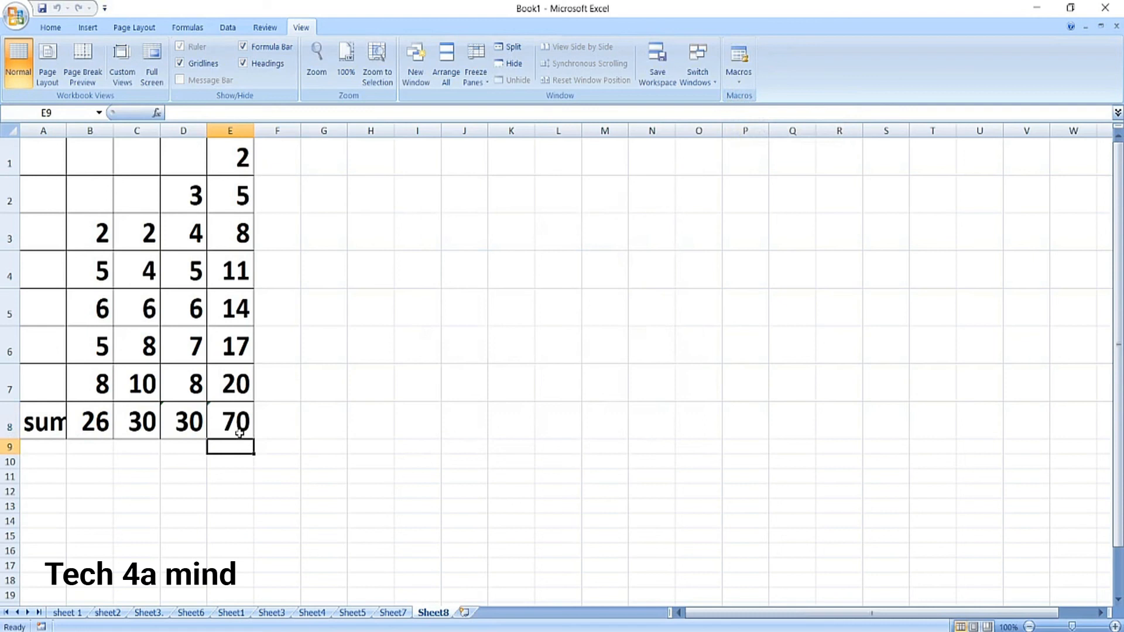
left_click(233, 381)
left_click_drag(236, 151, 261, 373)
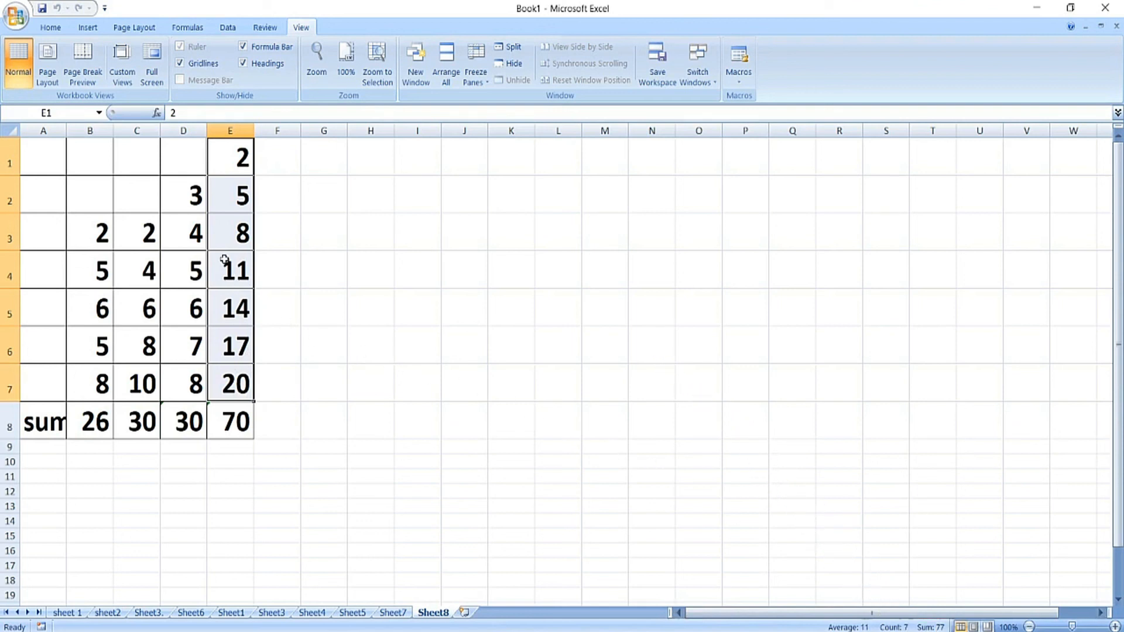
left_click(236, 234)
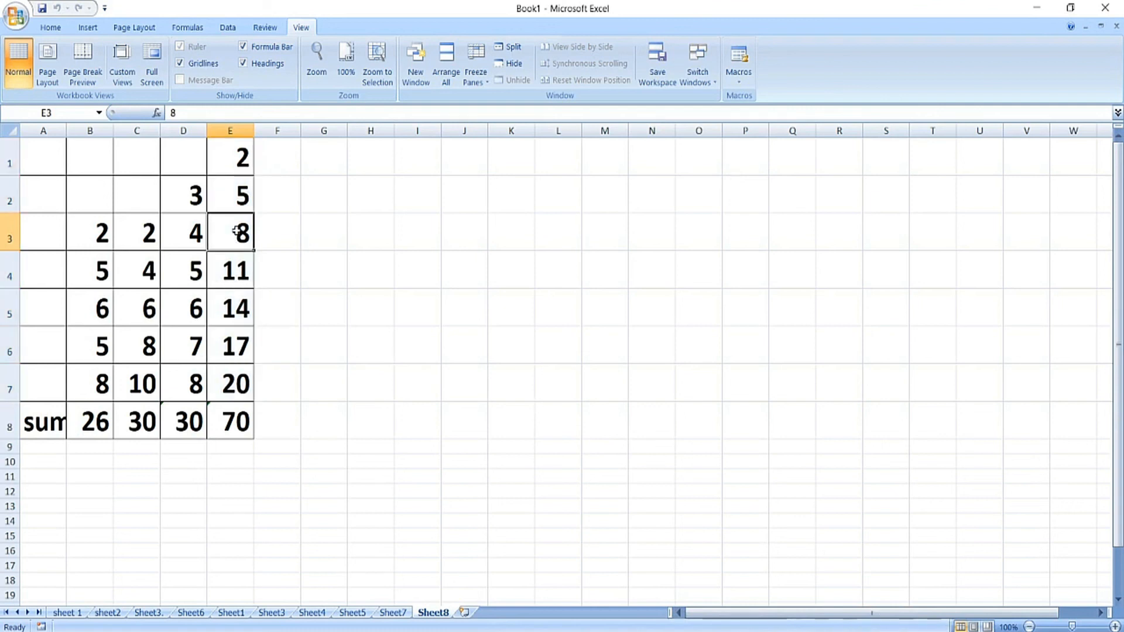
left_click_drag(236, 248, 234, 373)
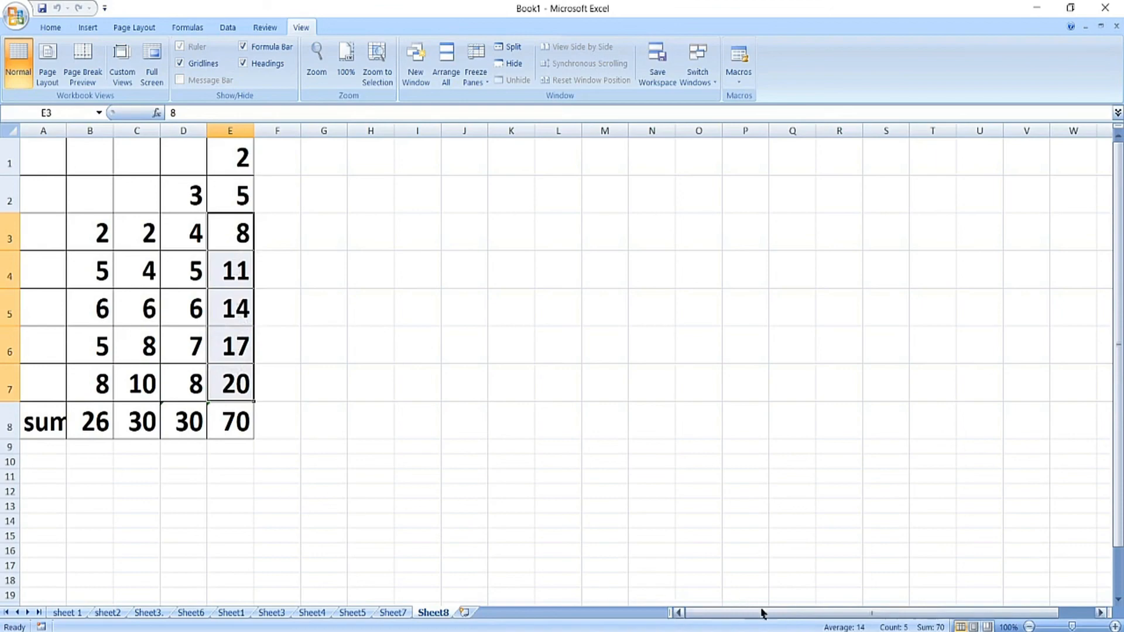